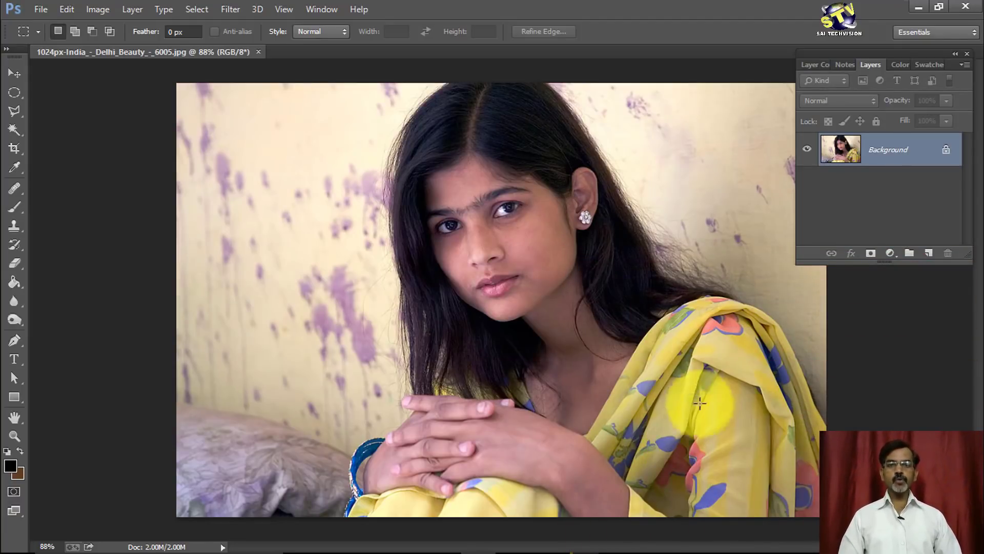
# Zoom in on the cheek to inspect skin noise, then zoom back out to about 207%.
pyautogui.scroll(1, 581, 264)
pyautogui.scroll(1, 559, 236)
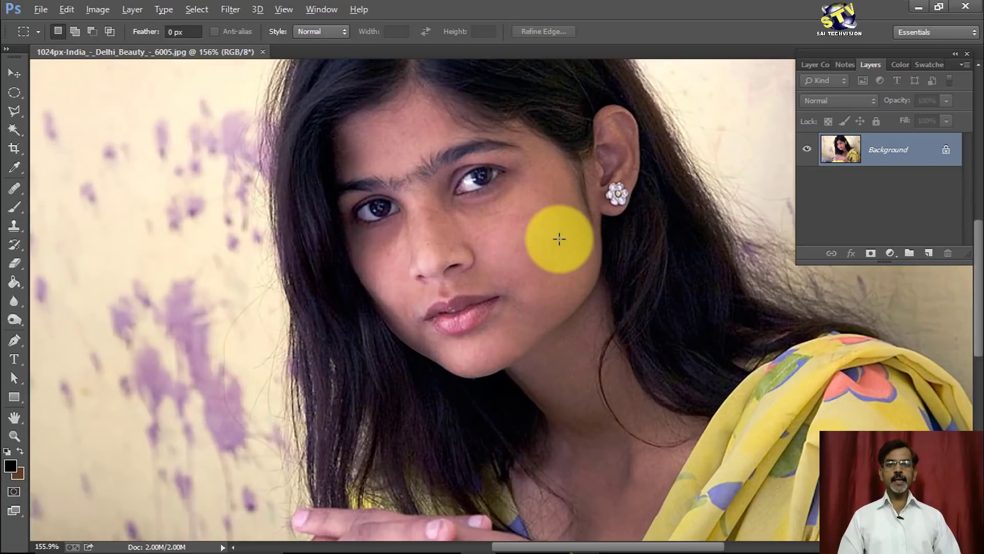
pyautogui.scroll(1, 556, 236)
pyautogui.scroll(1, 513, 254)
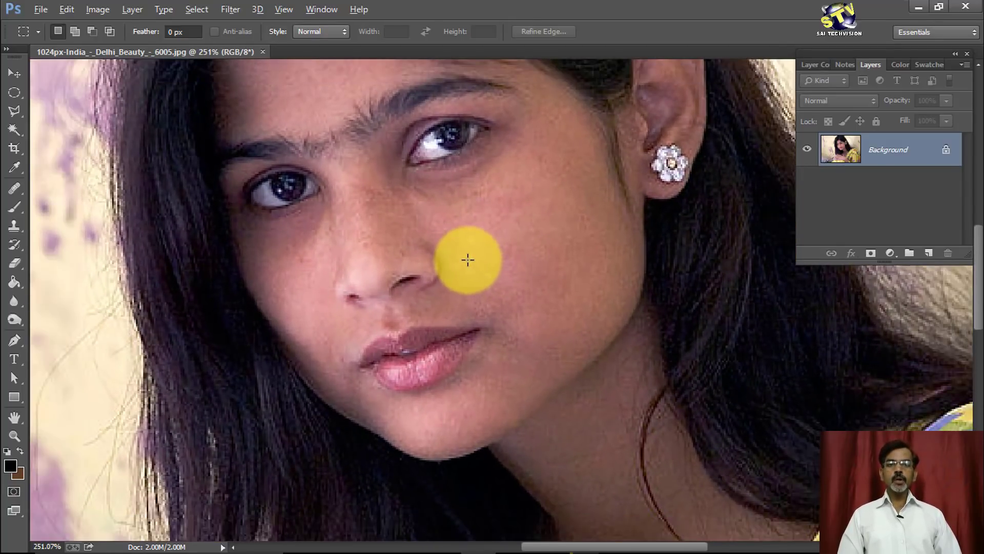
pyautogui.scroll(-1, 467, 260)
pyautogui.scroll(1, 464, 253)
pyautogui.scroll(1, 463, 253)
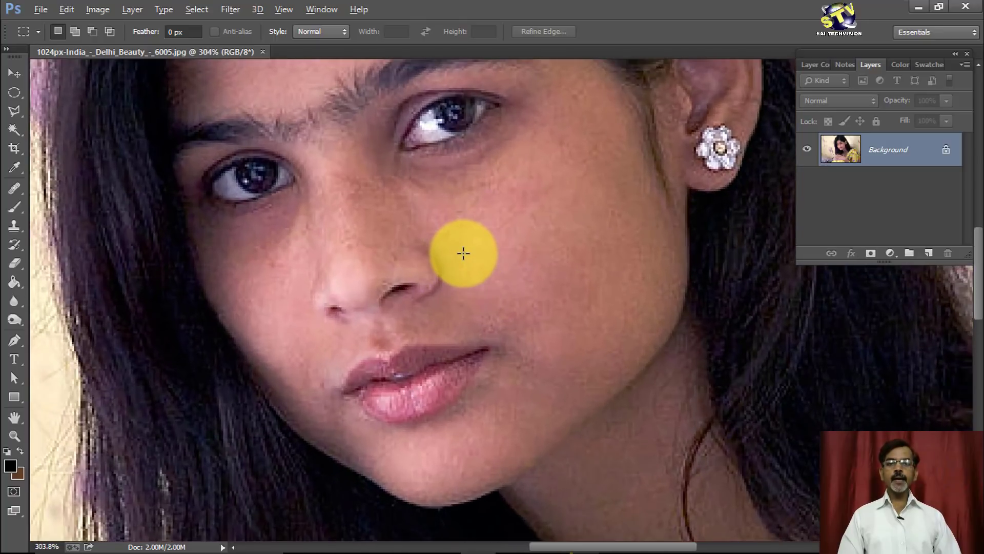
pyautogui.scroll(-1, 464, 253)
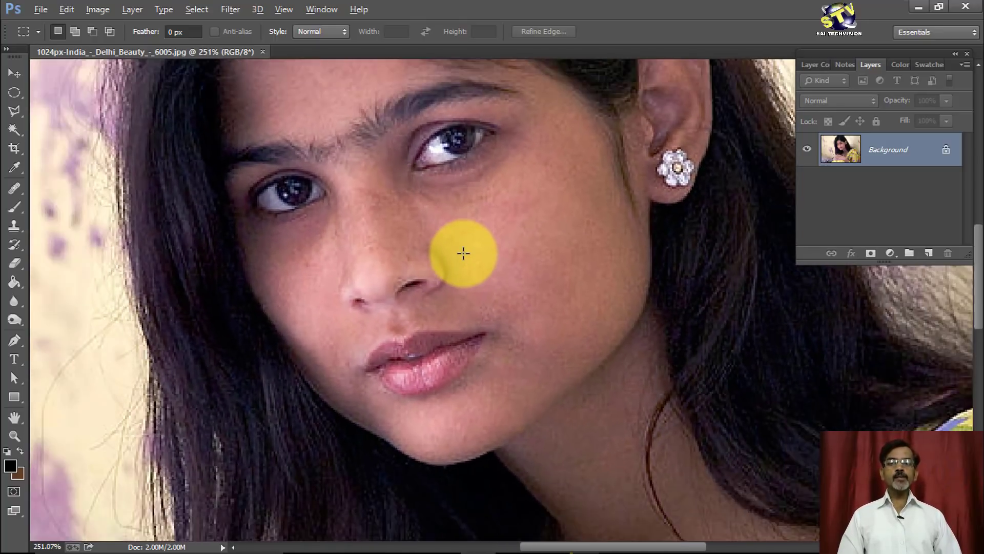
pyautogui.scroll(-1, 464, 252)
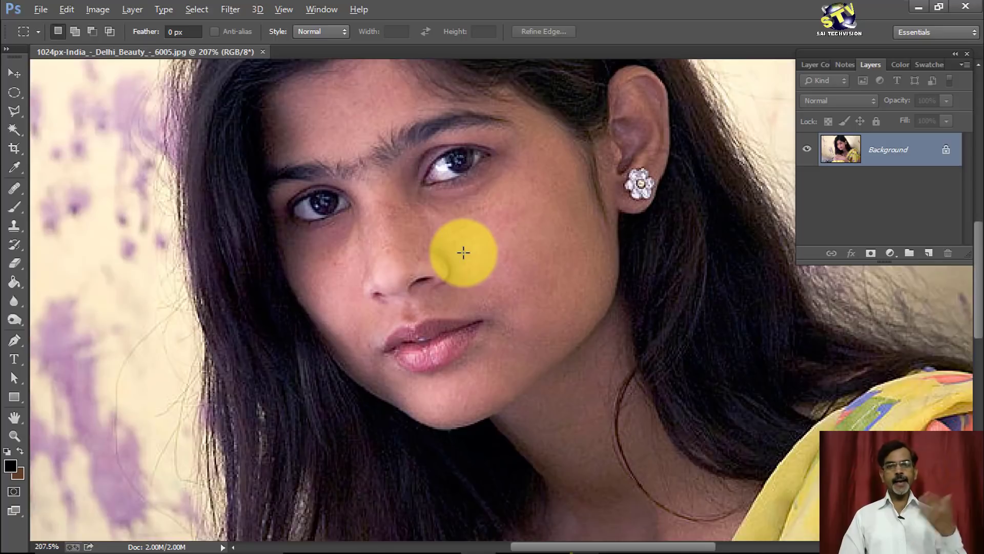
pyautogui.press('alt')
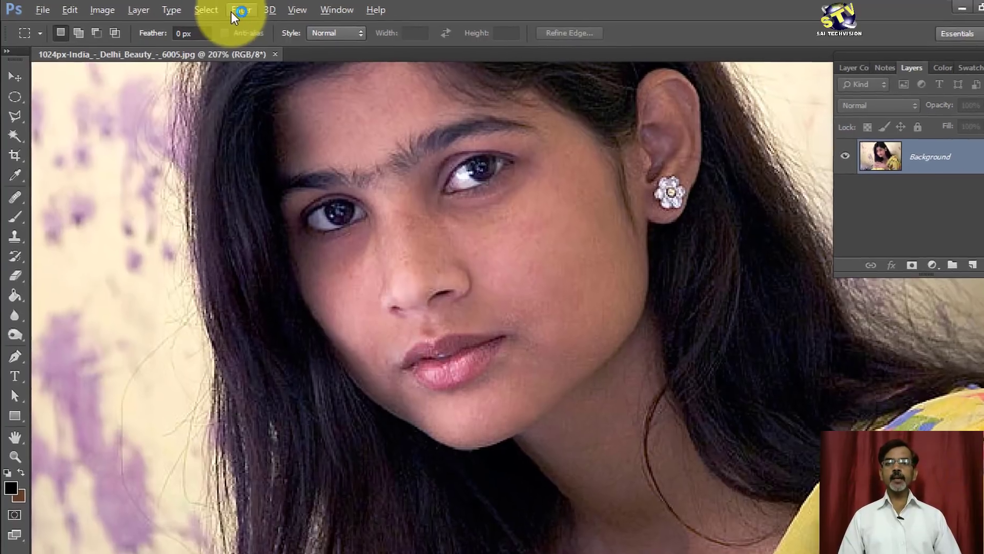
# Open Filter > Noise > Add Noise, previewing grain at Amount 12.5% with Uniform distribution.
pyautogui.click(230, 9)
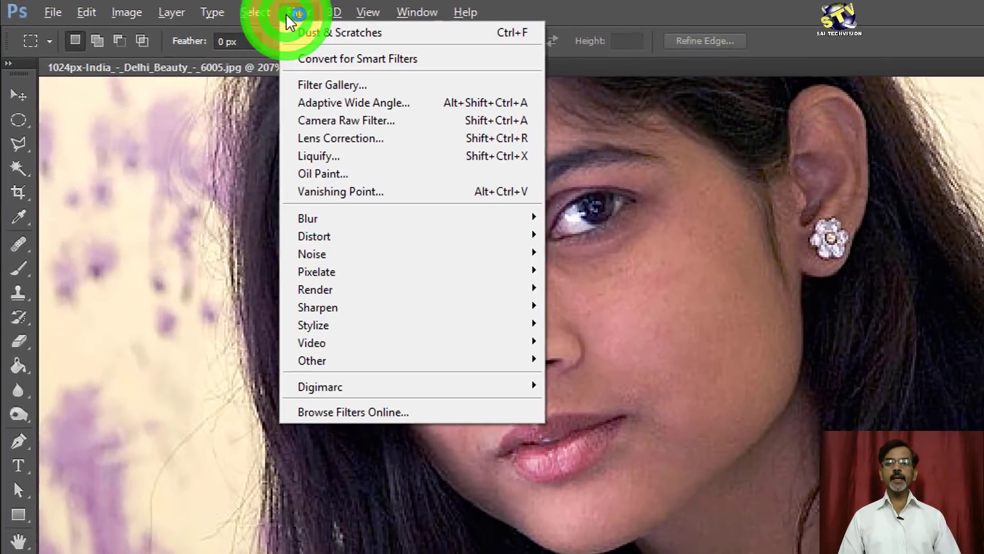
pyautogui.click(344, 262)
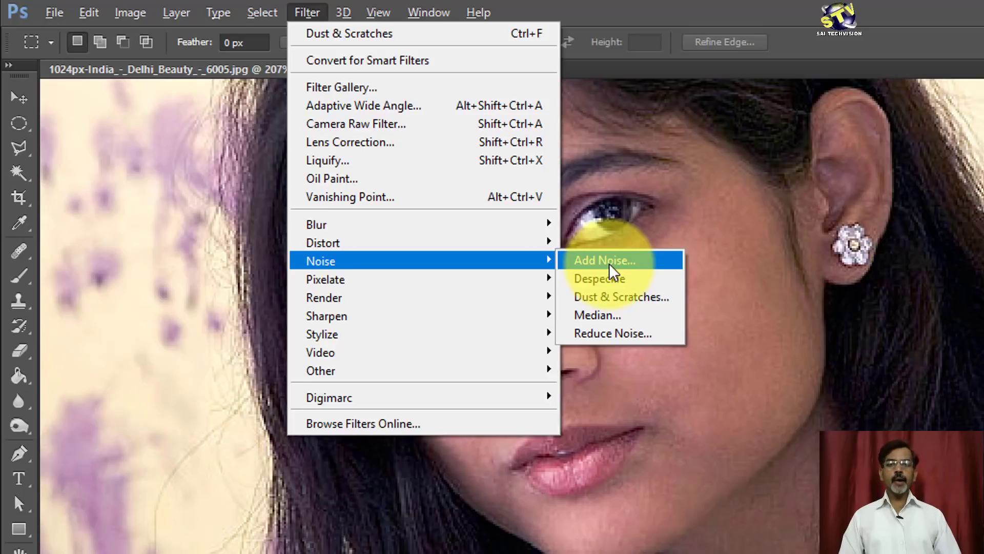
pyautogui.click(609, 264)
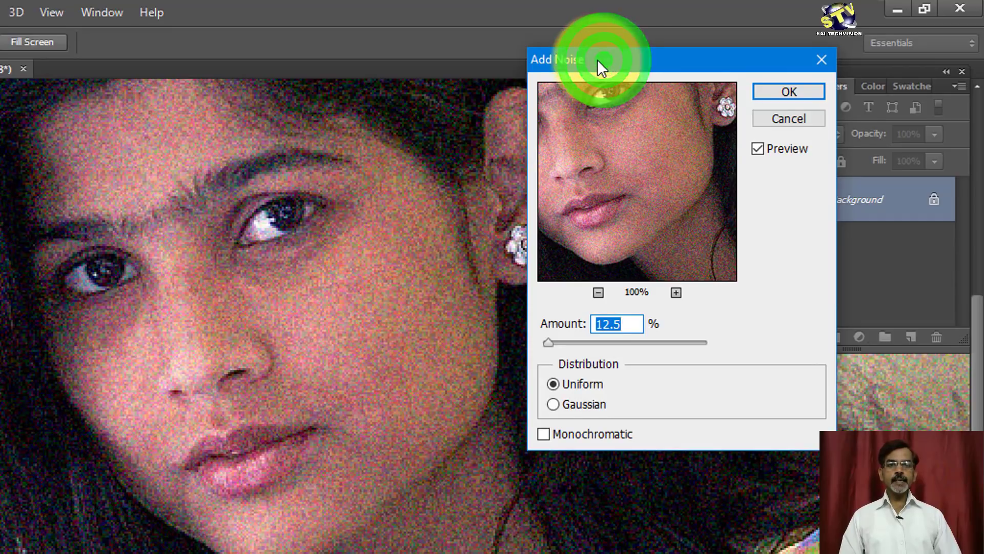
# Preview Add Noise with Gaussian, then Uniform distribution, and a stronger Amount.
pyautogui.moveTo(599, 60); pyautogui.dragTo(586, 59)
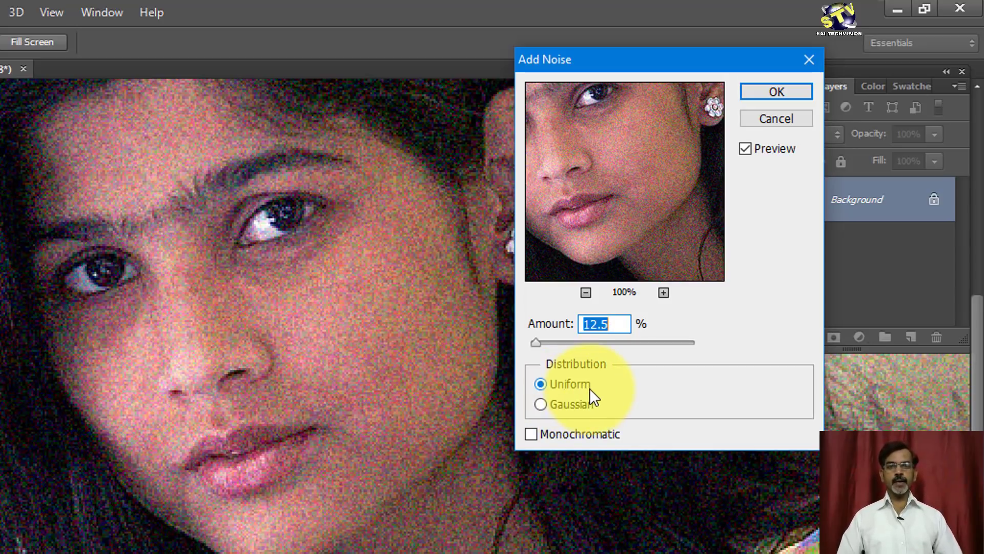
pyautogui.click(544, 404)
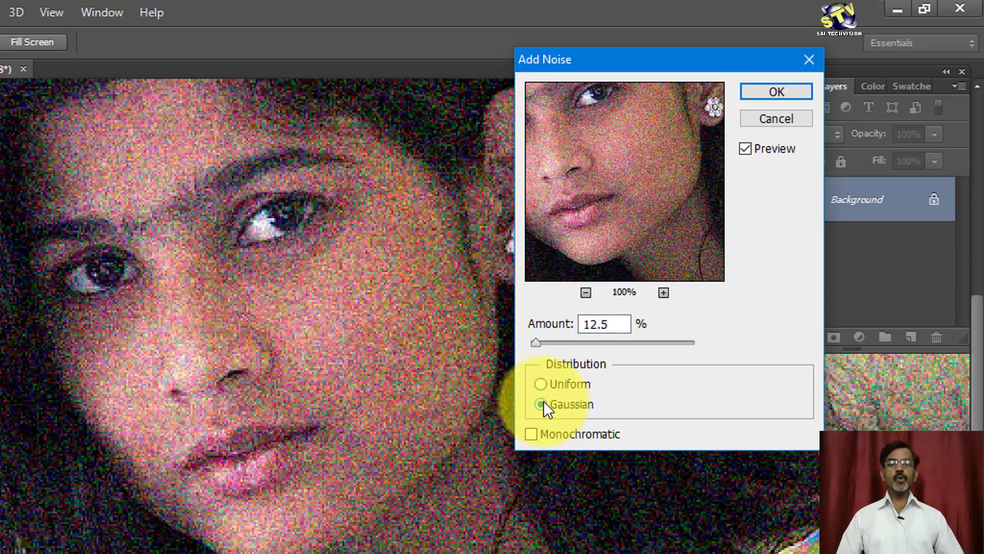
pyautogui.click(545, 382)
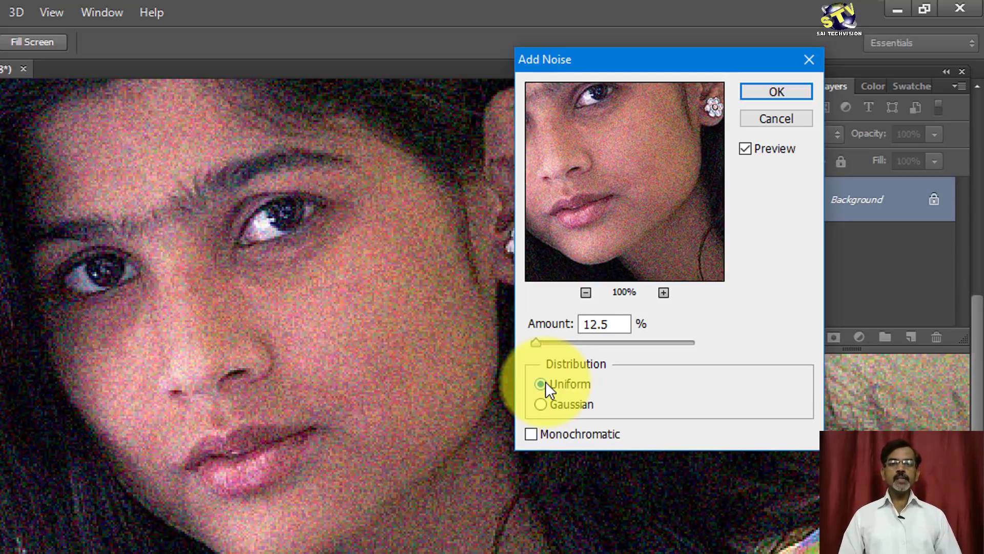
pyautogui.moveTo(538, 343)
pyautogui.mouseDown()
pyautogui.moveTo(552, 343)
pyautogui.moveTo(518, 337)
pyautogui.mouseUp()
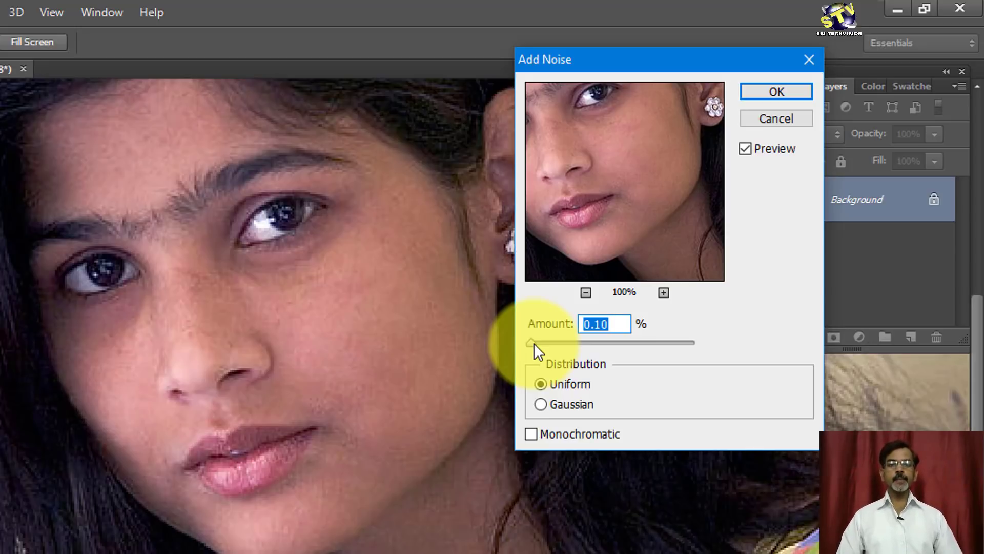
# Try Monochromatic noise at Amounts 21.27 and 42.44, revert to coloured grain, and cancel.
pyautogui.click(534, 438)
pyautogui.moveTo(531, 342); pyautogui.dragTo(540, 341)
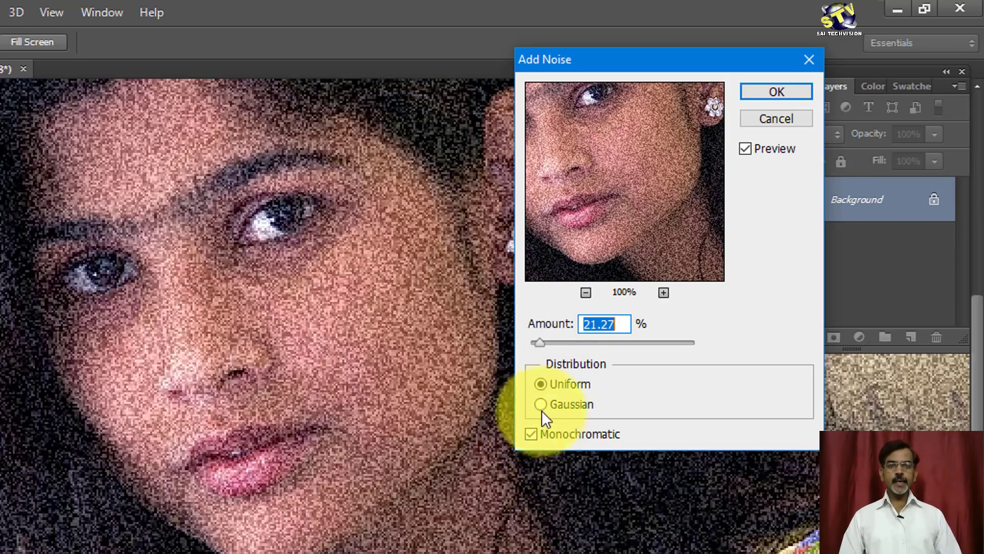
pyautogui.moveTo(537, 346)
pyautogui.mouseDown()
pyautogui.moveTo(552, 342)
pyautogui.moveTo(533, 340)
pyautogui.mouseUp()
pyautogui.click(531, 434)
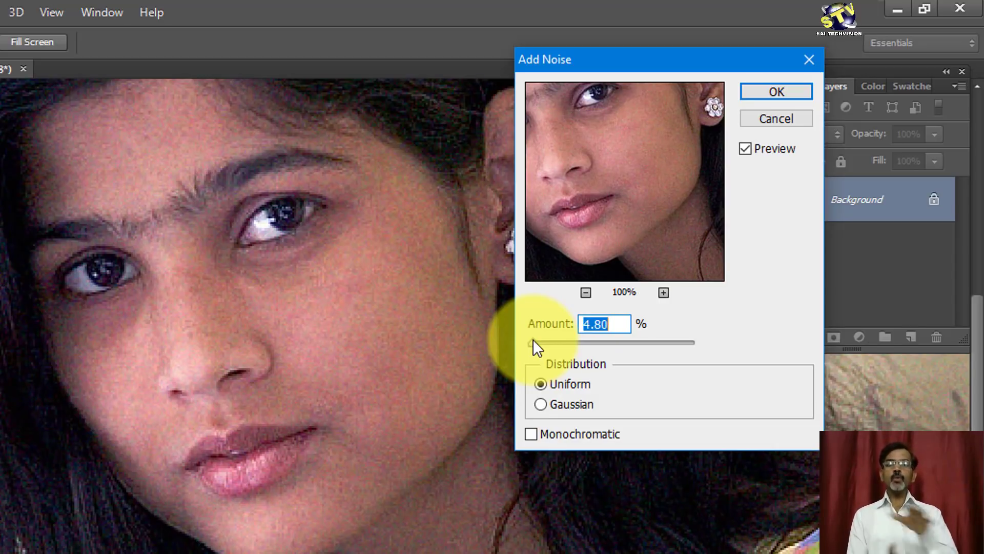
pyautogui.click(774, 116)
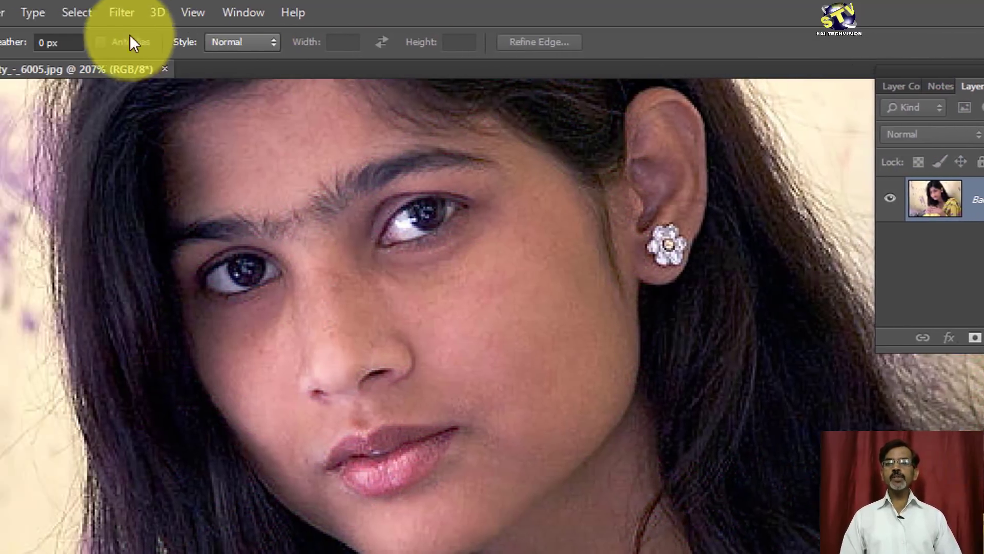
# Apply the Despeckle filter from the Filter menu to the portrait.
pyautogui.click(122, 12)
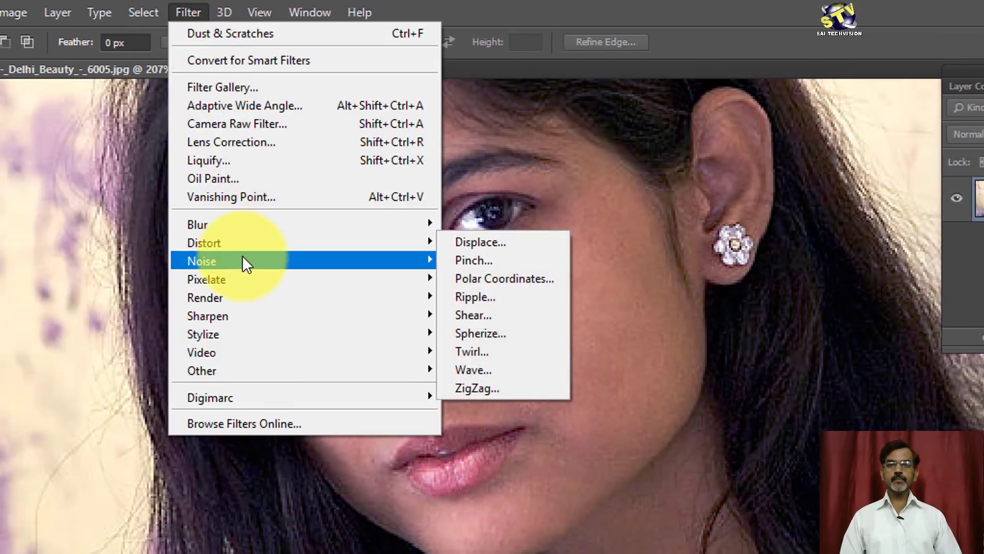
pyautogui.moveTo(202, 260)
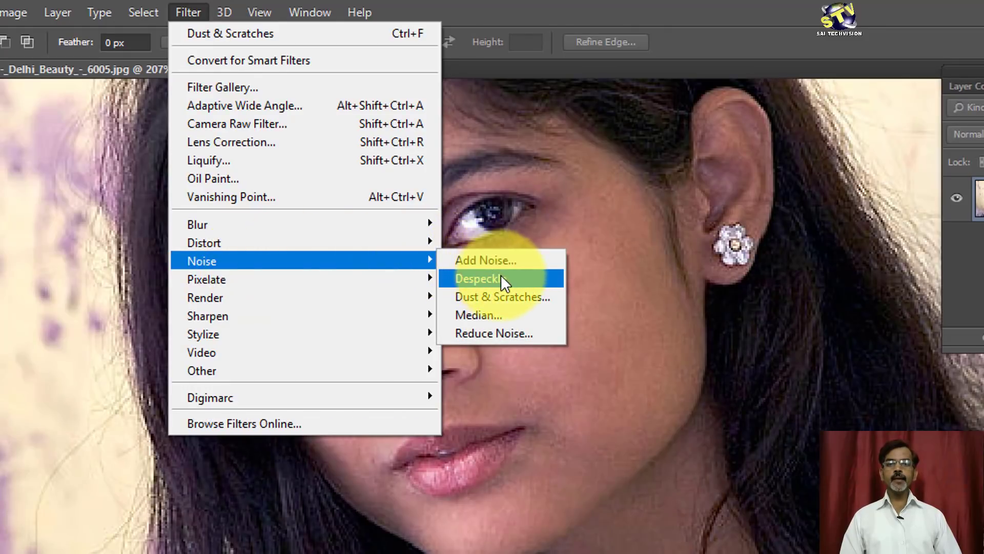
pyautogui.click(512, 284)
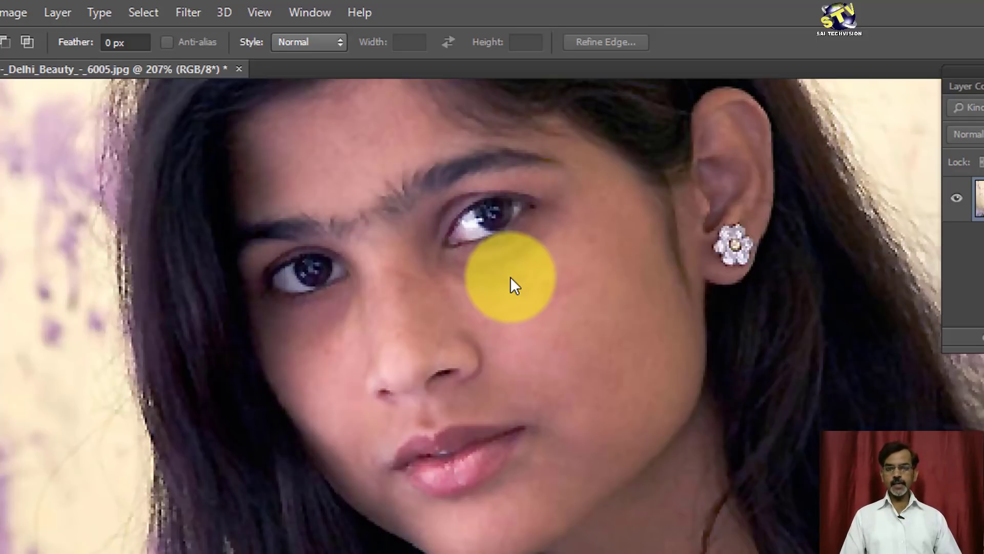
# Toggle Despeckle with Ctrl+Z to compare before and after, then reapply it with Ctrl+F.
pyautogui.scroll(1, 510, 277)
pyautogui.scroll(1, 510, 277)
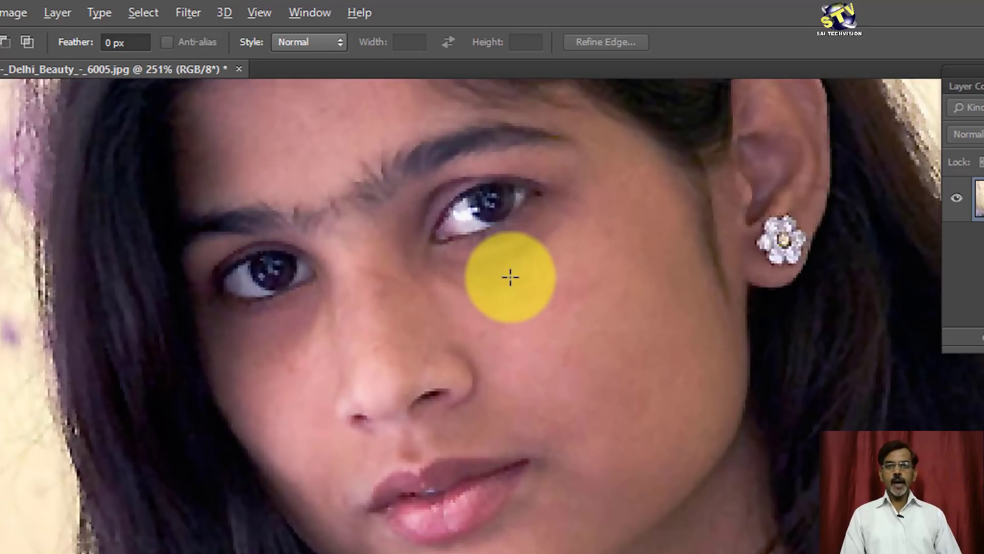
pyautogui.scroll(-1, 510, 277)
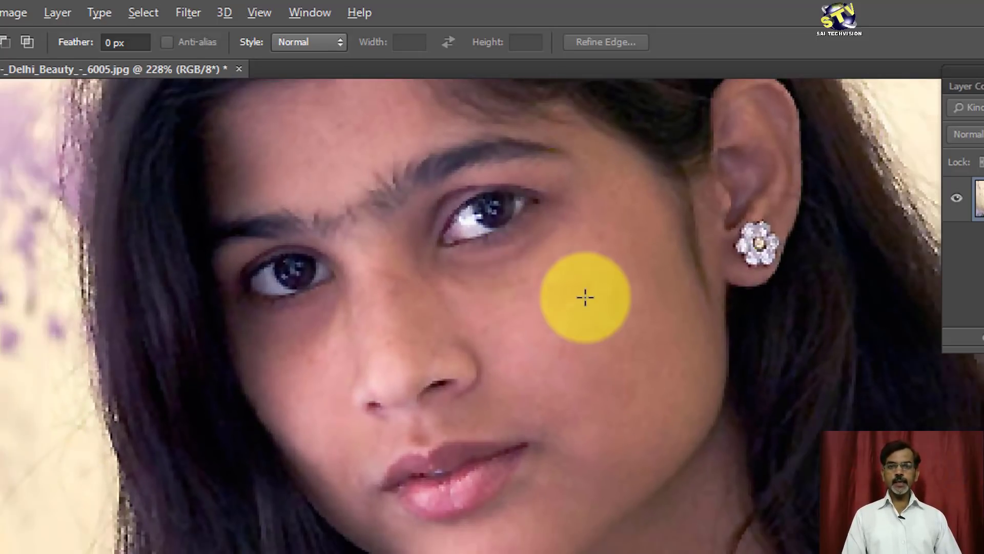
pyautogui.hotkey('ctrl', 'z')
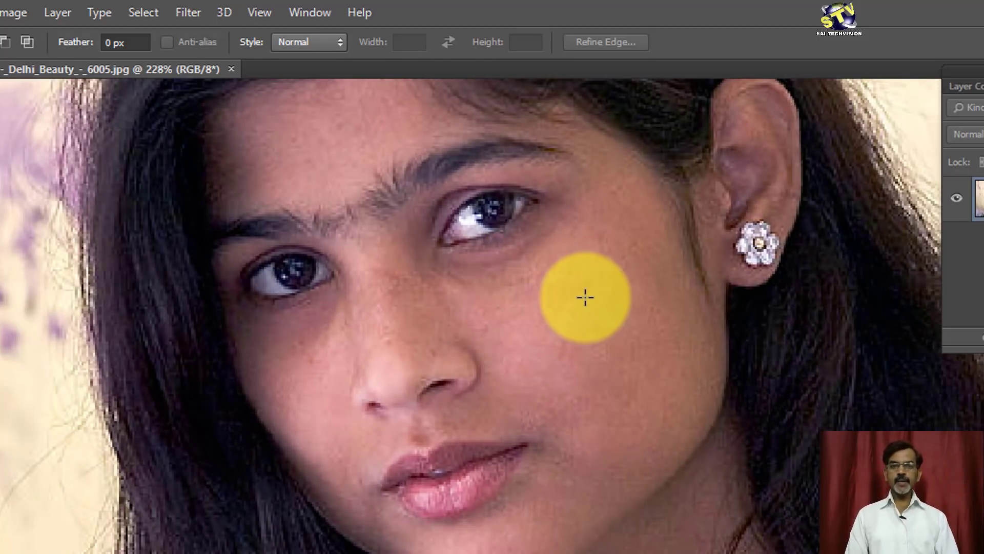
pyautogui.hotkey('ctrl', 'z')
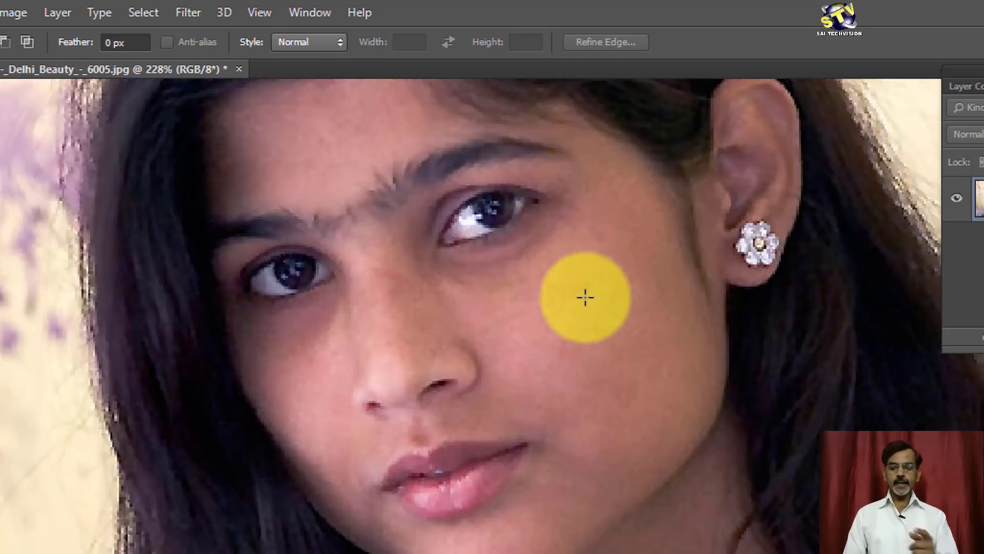
pyautogui.hotkey('ctrl', 'z')
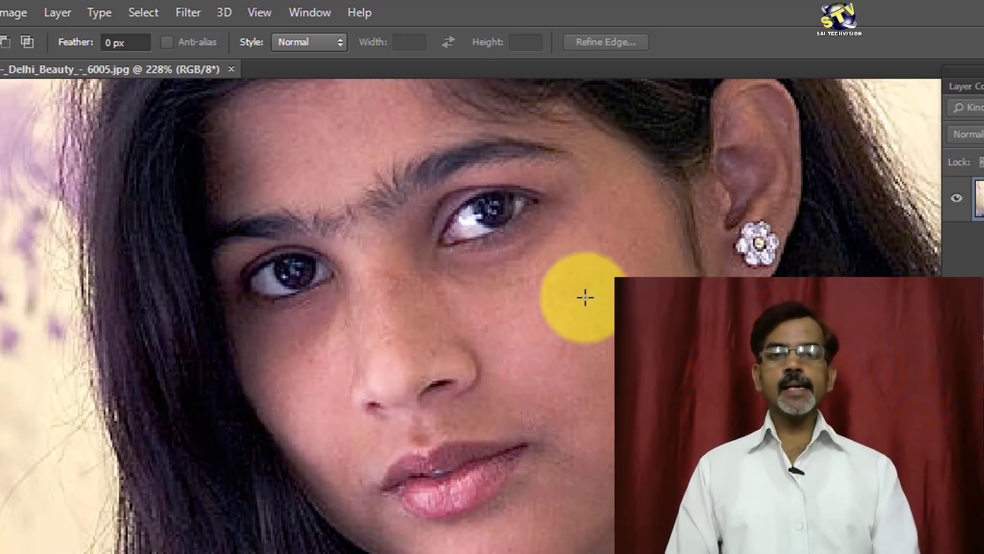
pyautogui.hotkey('ctrl', 'f')
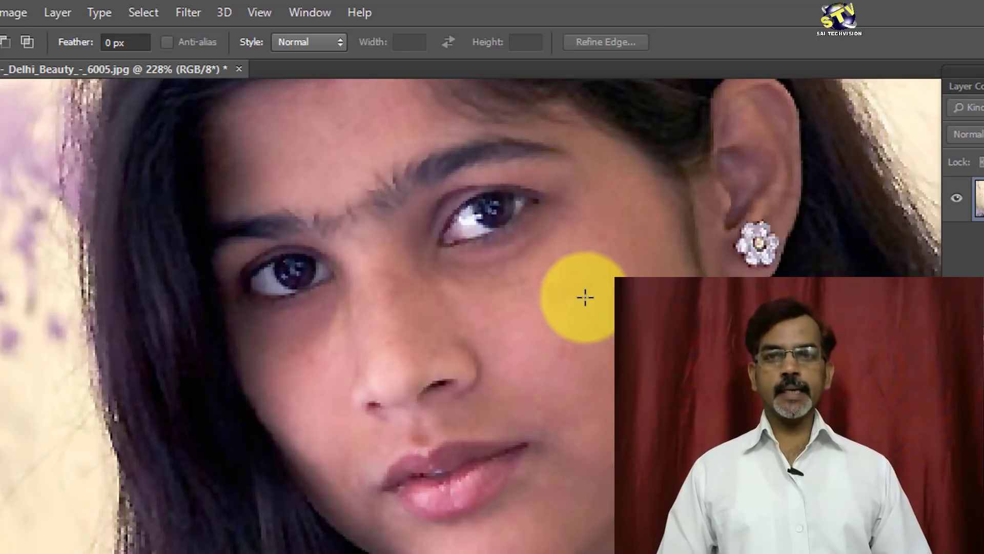
pyautogui.click(192, 17)
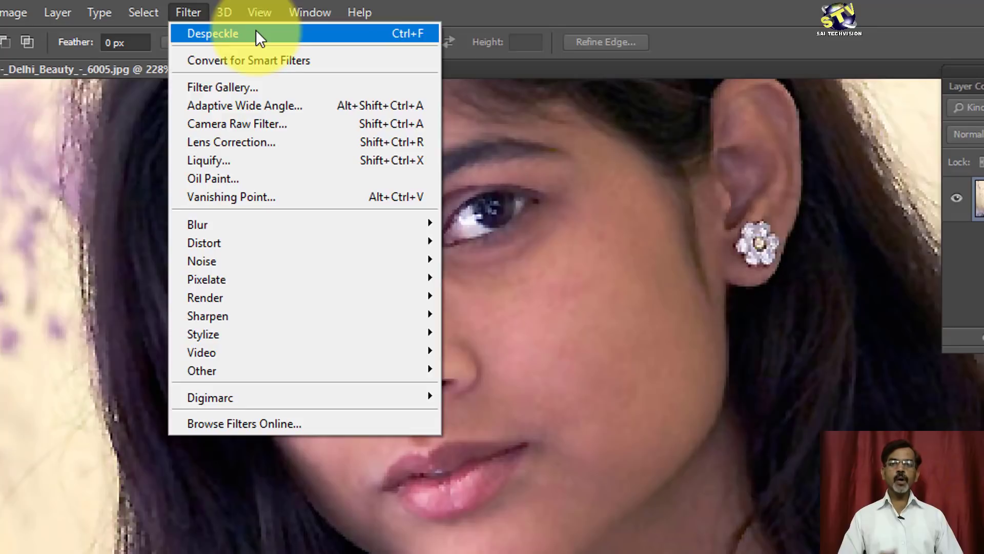
# Repeat Despeckle from the top of the Filter menu for extra skin smoothing.
pyautogui.click(257, 33)
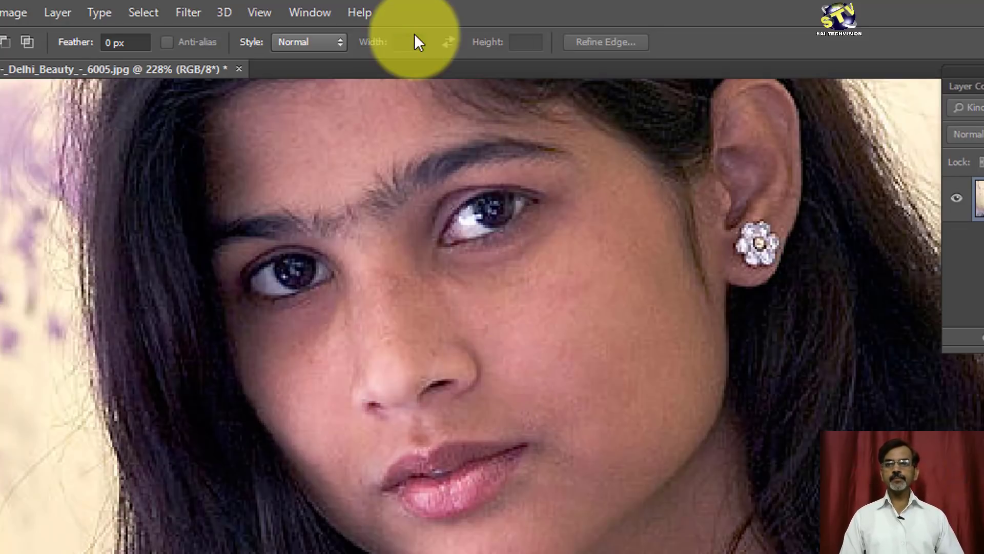
# Preview Dust & Scratches at Radius 1 pixel and Threshold 1 level, then cancel it.
pyautogui.click(199, 14)
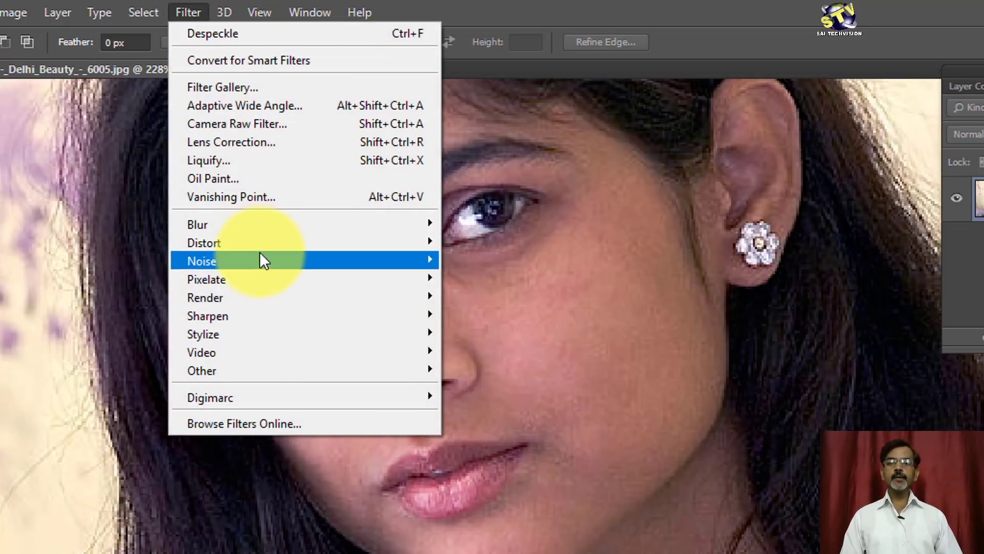
pyautogui.moveTo(202, 261)
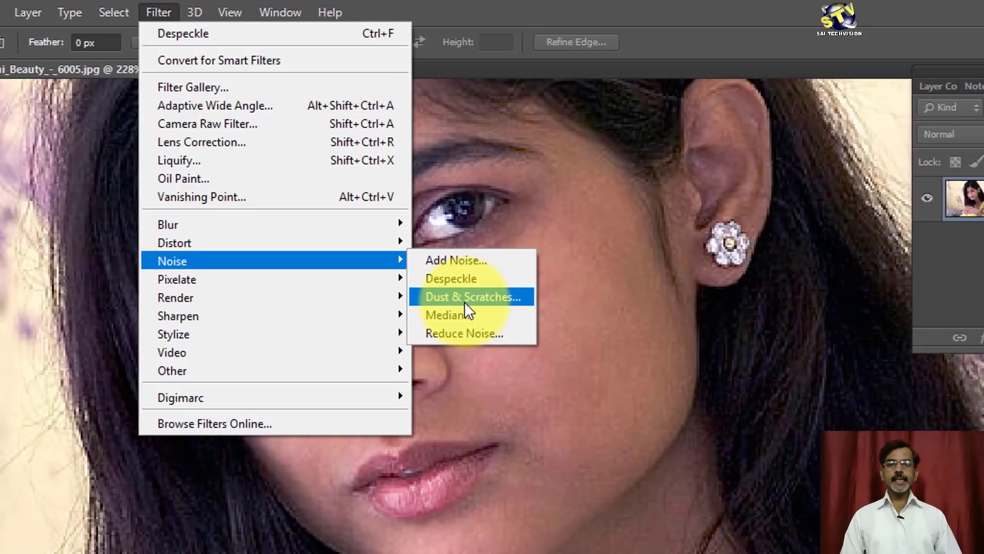
pyautogui.click(467, 299)
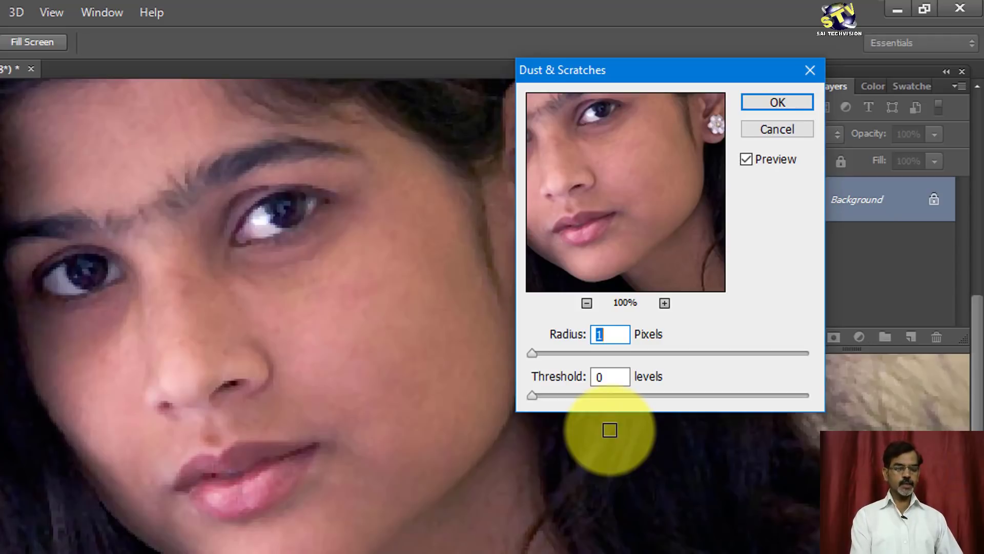
pyautogui.write('58')
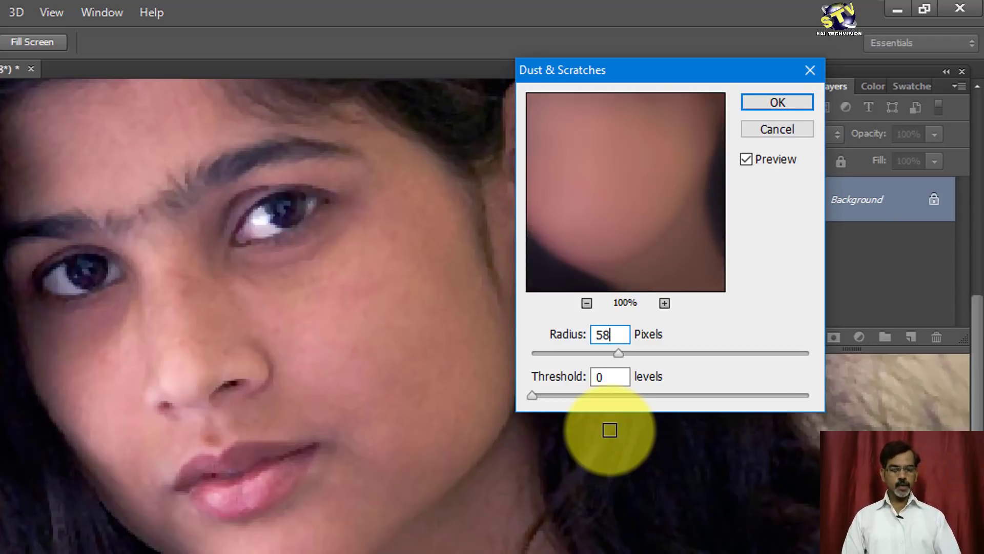
pyautogui.press('BackSpace')
pyautogui.press('BackSpace')
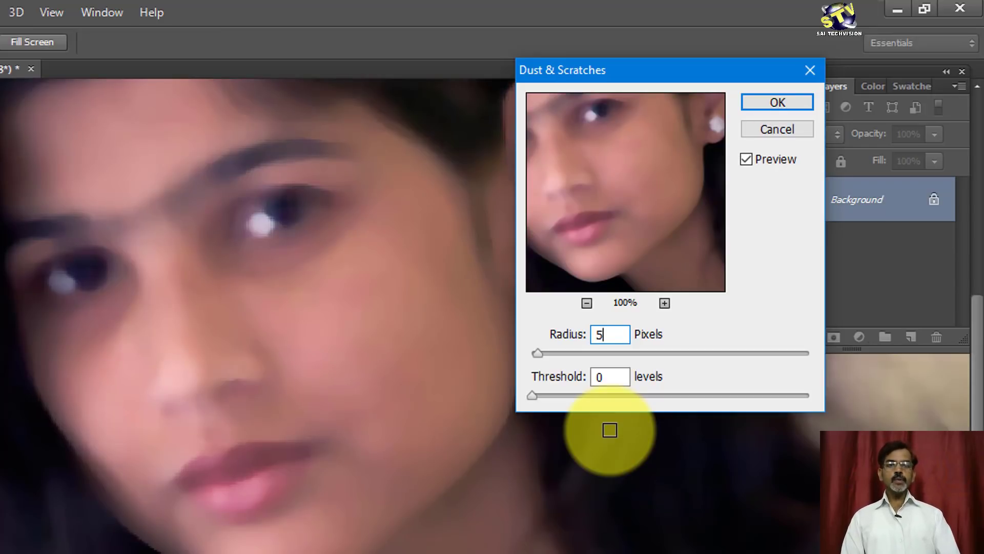
pyautogui.write('1')
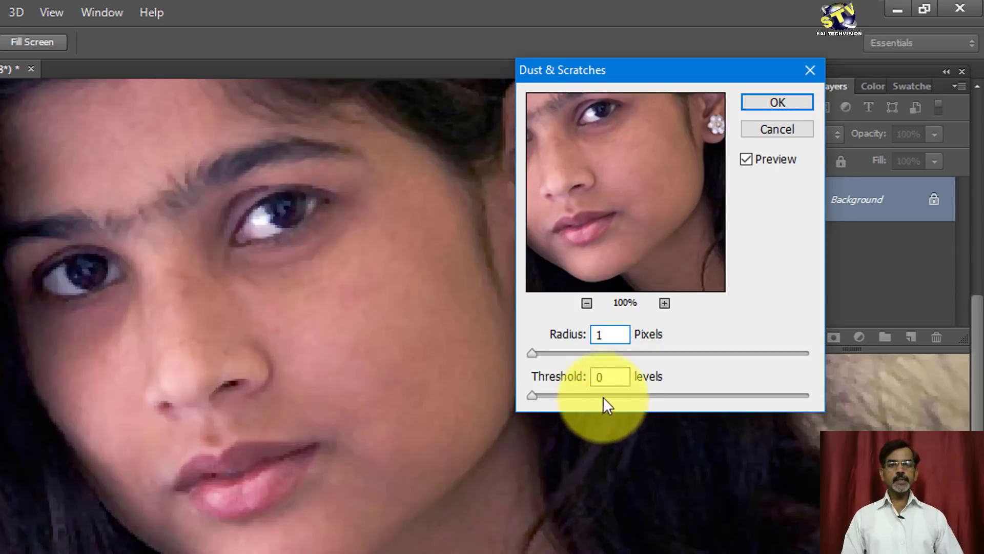
pyautogui.click(607, 376)
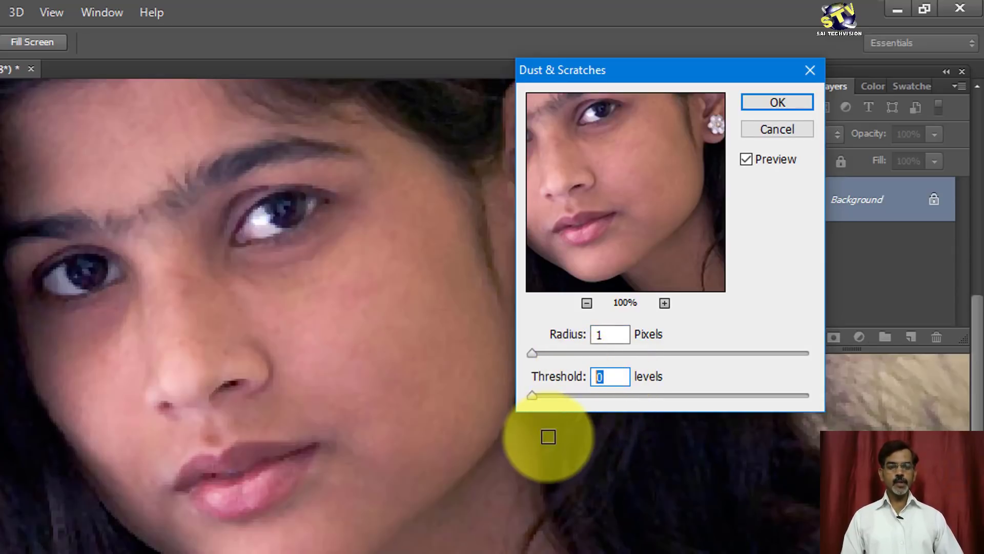
pyautogui.write('1')
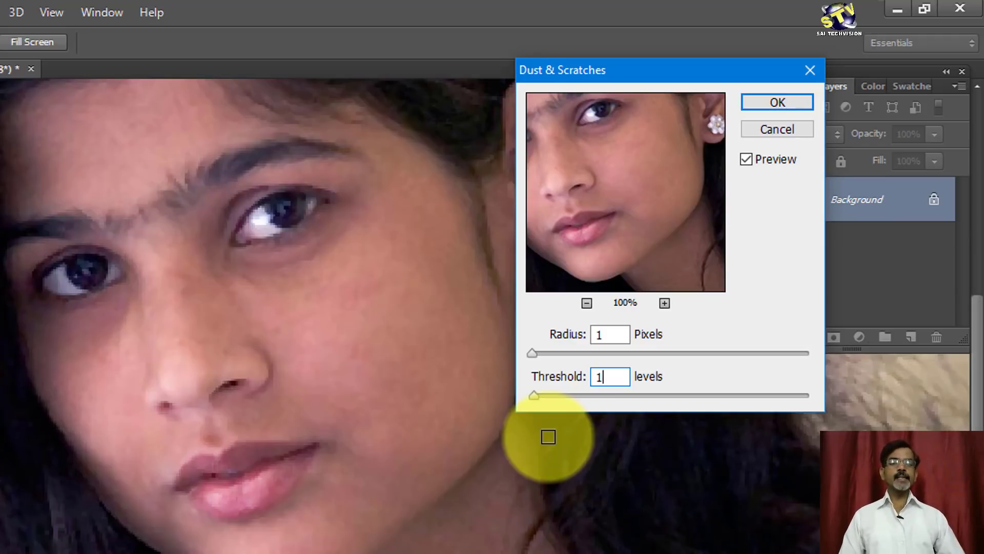
pyautogui.click(759, 128)
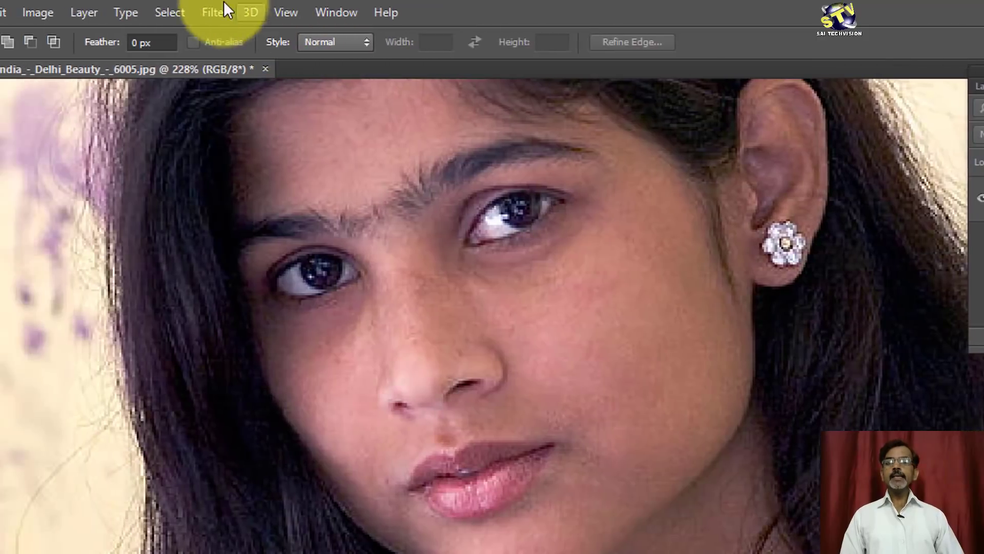
# Open the Median noise filter and enter a Radius of 1 pixel.
pyautogui.click(235, 12)
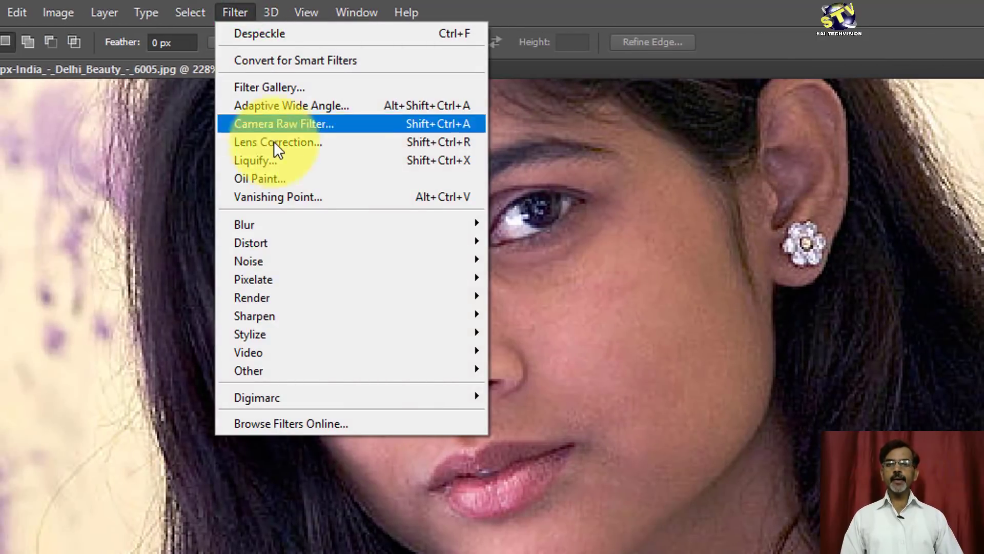
pyautogui.moveTo(248, 260)
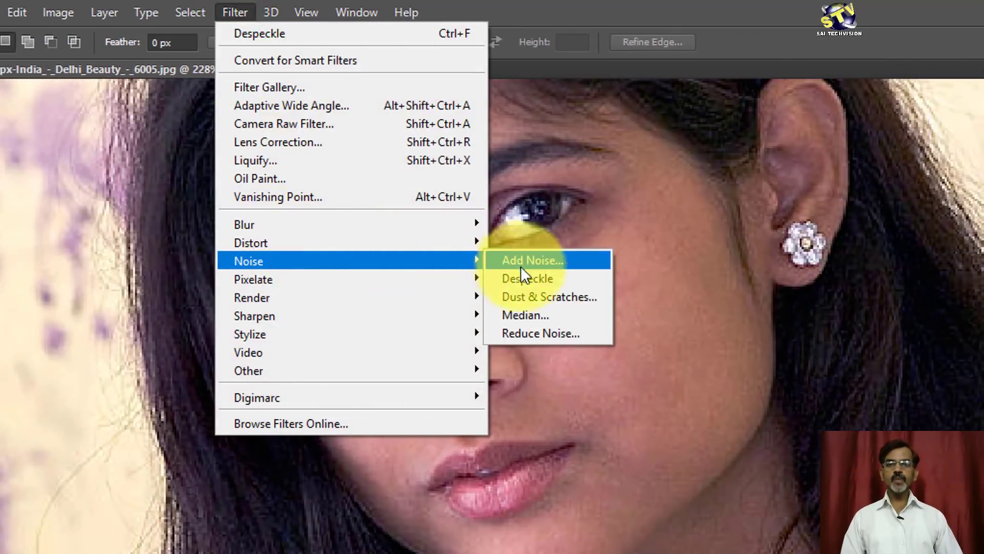
pyautogui.click(562, 312)
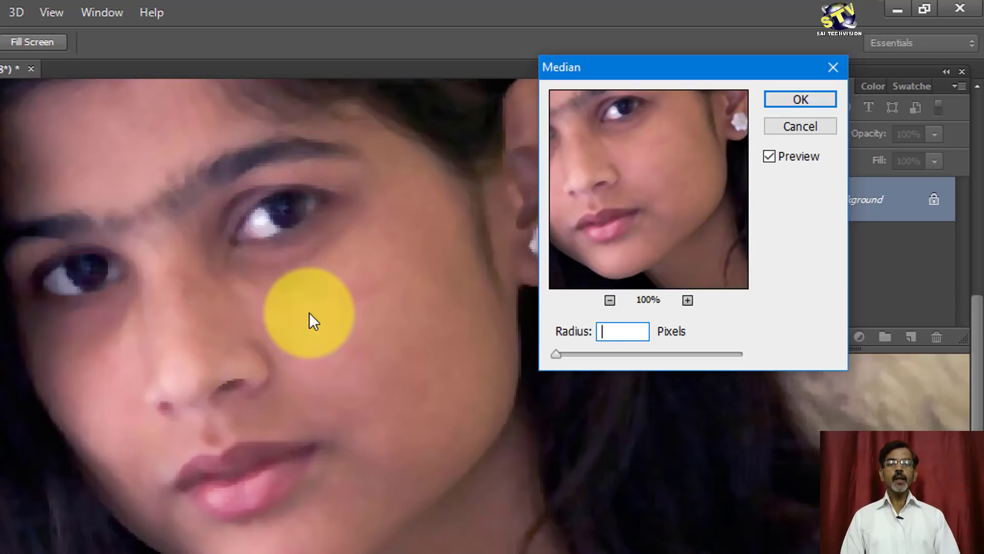
pyautogui.write('1')
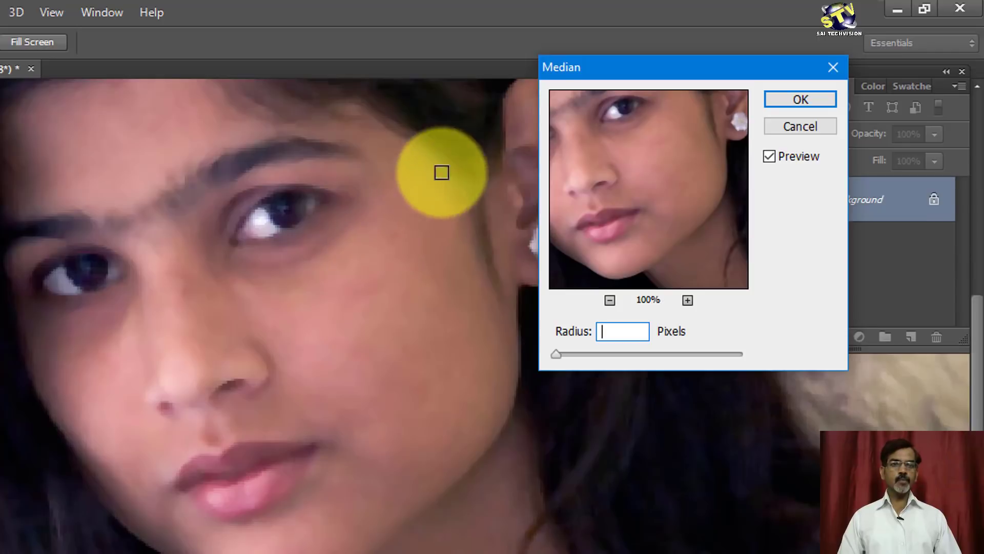
# Cancel Median, then open Reduce Noise and move its dialog off the photo.
pyautogui.click(777, 129)
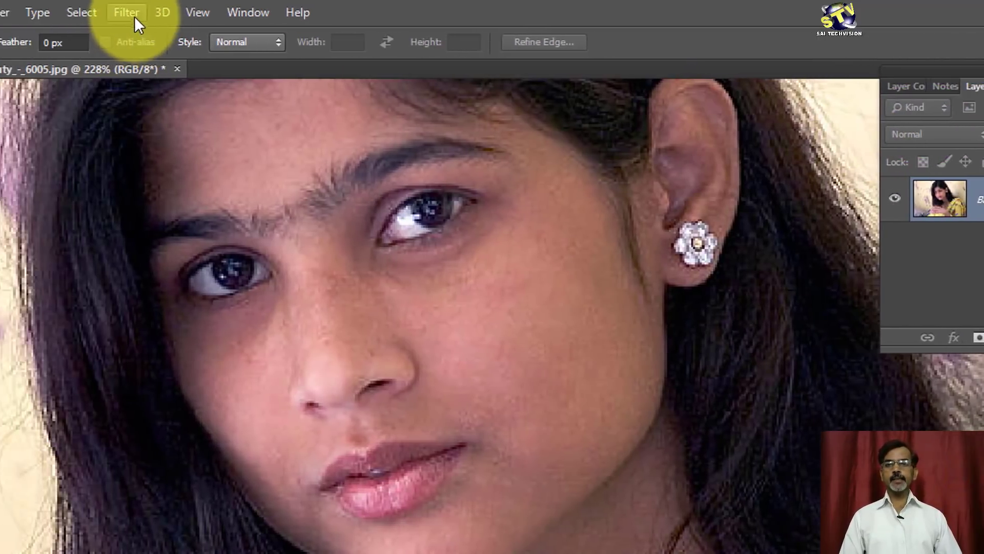
pyautogui.click(152, 15)
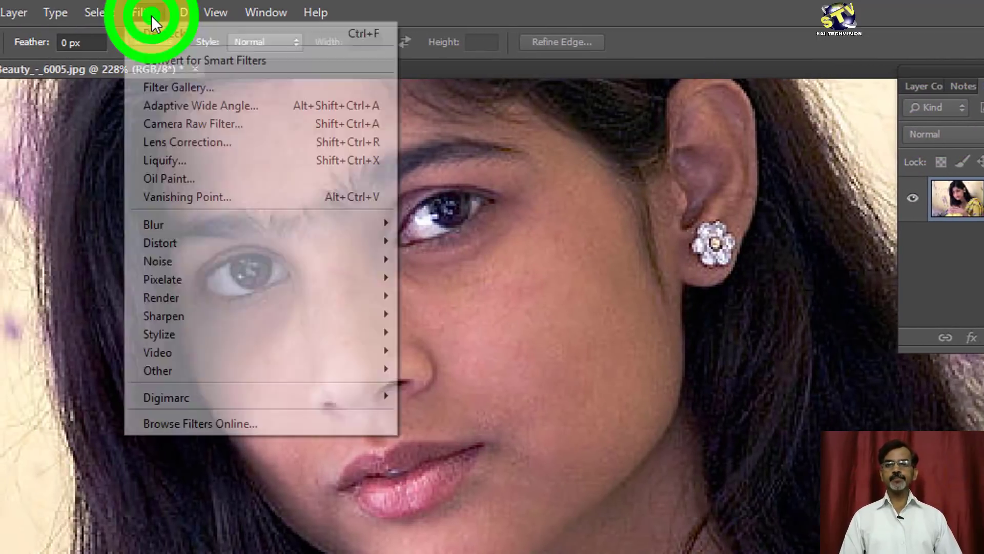
pyautogui.moveTo(158, 260)
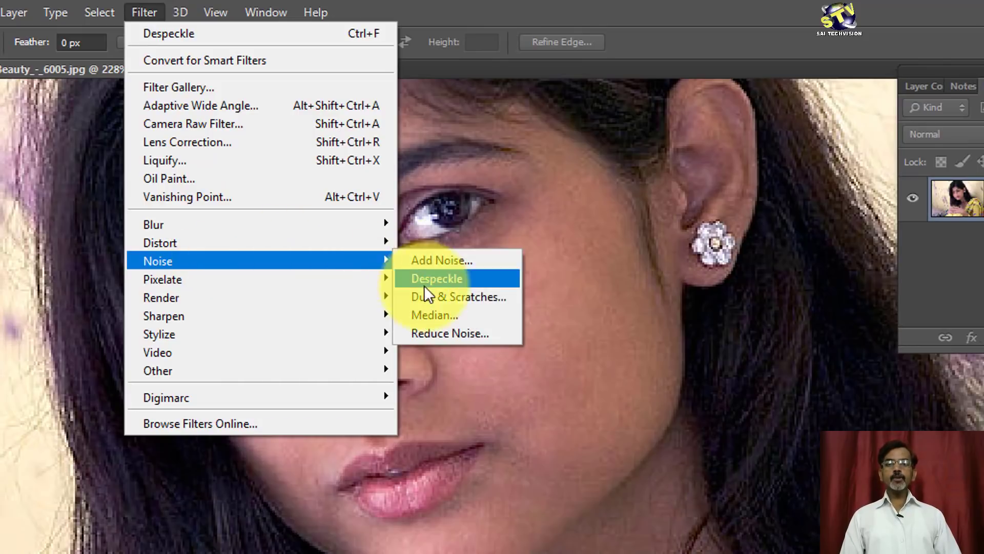
pyautogui.click(457, 337)
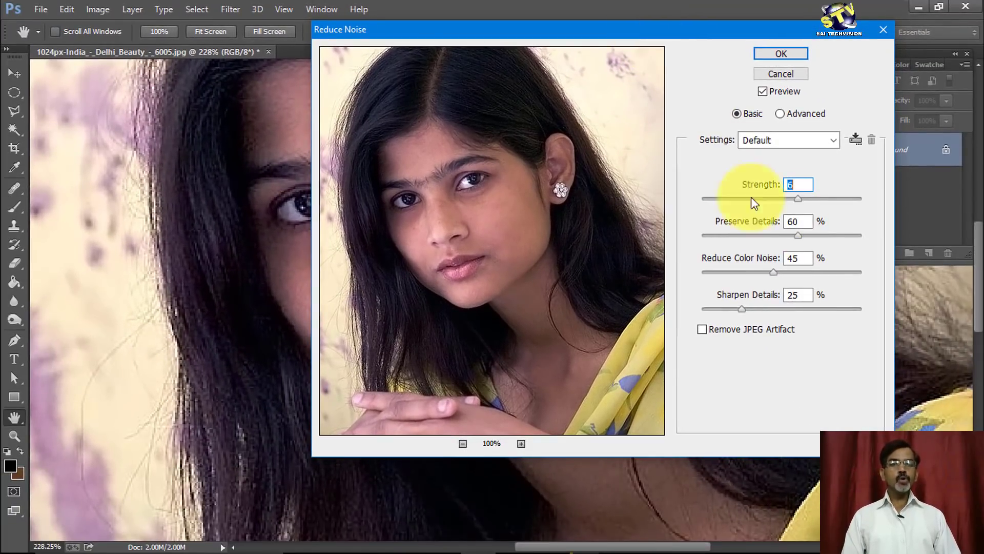
pyautogui.moveTo(669, 27); pyautogui.dragTo(742, 17)
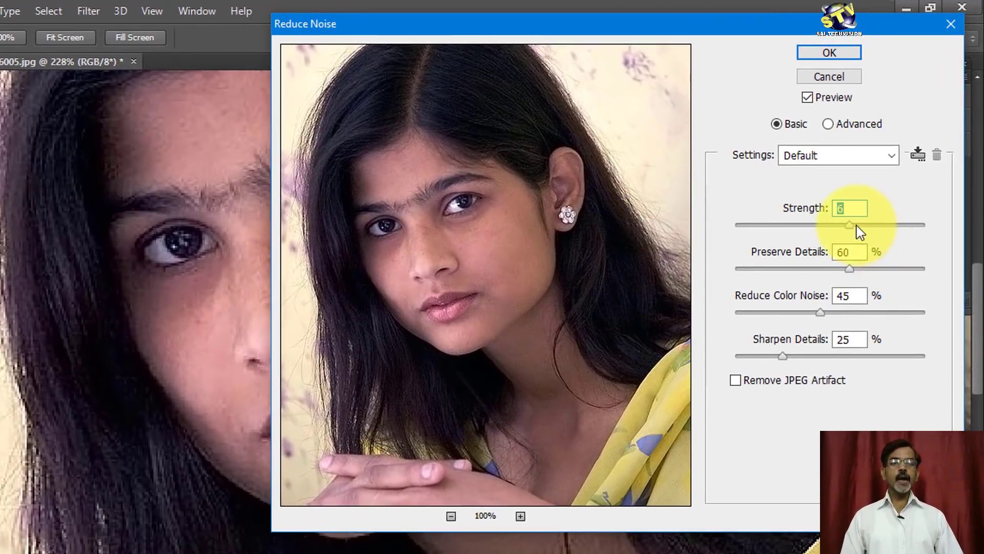
# Set Reduce Noise to Strength 6, Preserve Details 50%, Color Noise 45%, Sharpen Details 43%.
pyautogui.moveTo(849, 226)
pyautogui.mouseDown()
pyautogui.moveTo(938, 224)
pyautogui.moveTo(839, 232)
pyautogui.mouseUp()
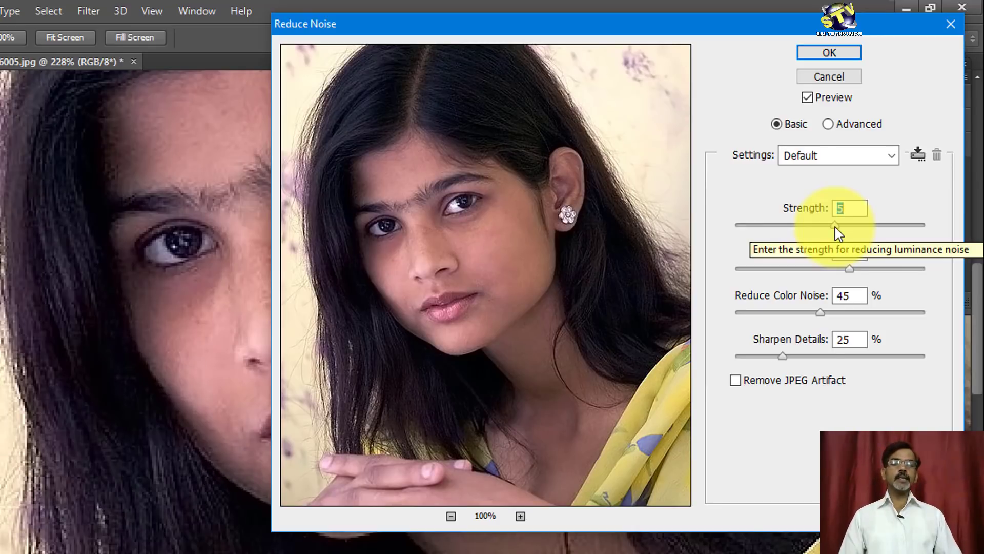
pyautogui.moveTo(835, 225)
pyautogui.mouseDown()
pyautogui.moveTo(761, 226)
pyautogui.moveTo(841, 222)
pyautogui.mouseUp()
pyautogui.click(841, 223)
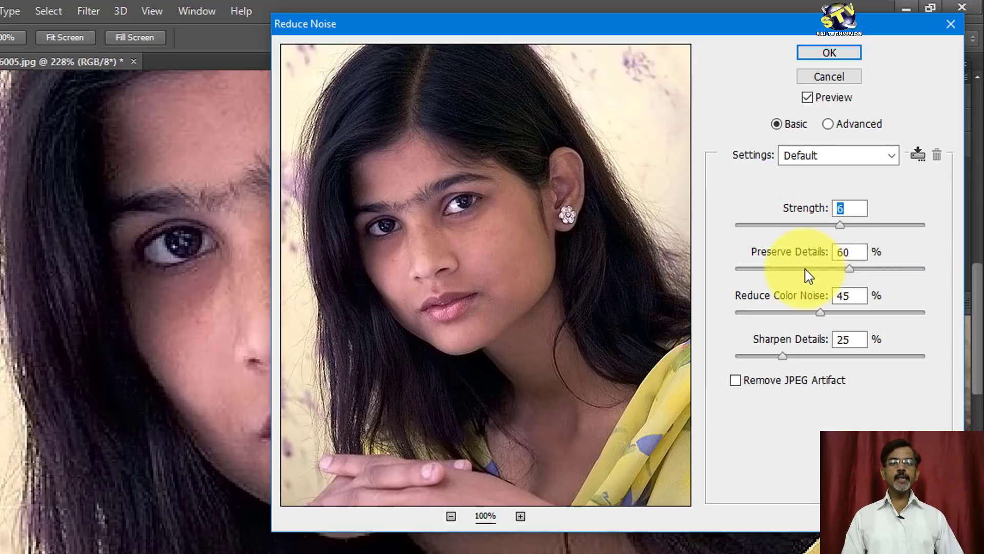
pyautogui.click(851, 275)
pyautogui.moveTo(851, 272)
pyautogui.mouseDown()
pyautogui.moveTo(887, 265)
pyautogui.moveTo(752, 277)
pyautogui.moveTo(845, 271)
pyautogui.moveTo(834, 276)
pyautogui.mouseUp()
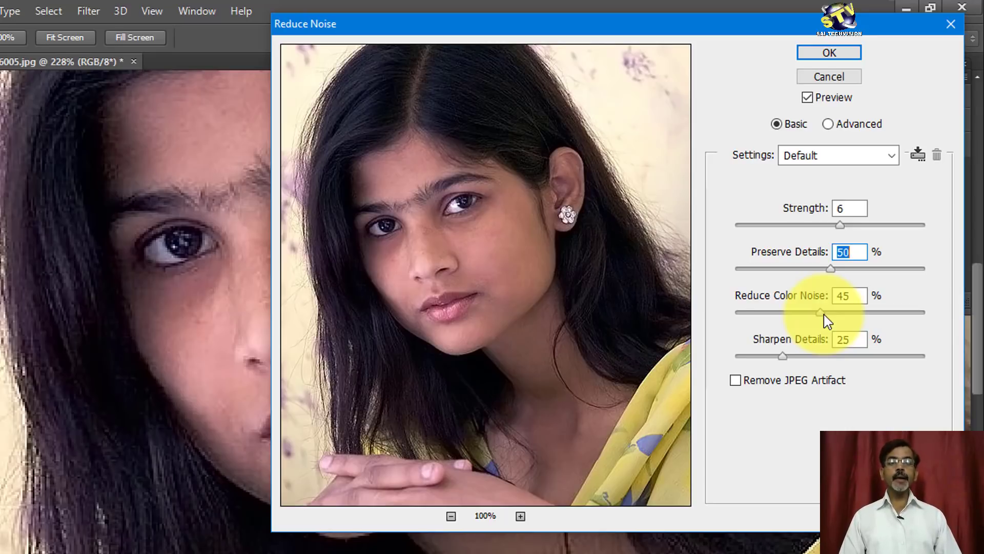
pyautogui.moveTo(821, 312)
pyautogui.mouseDown()
pyautogui.moveTo(772, 313)
pyautogui.moveTo(904, 313)
pyautogui.moveTo(820, 314)
pyautogui.mouseUp()
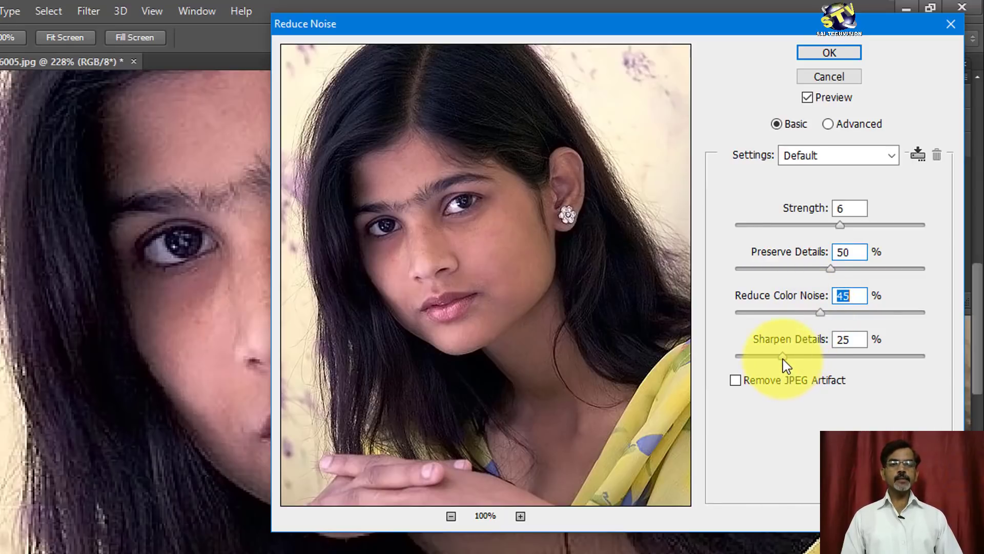
pyautogui.moveTo(783, 357); pyautogui.dragTo(854, 353)
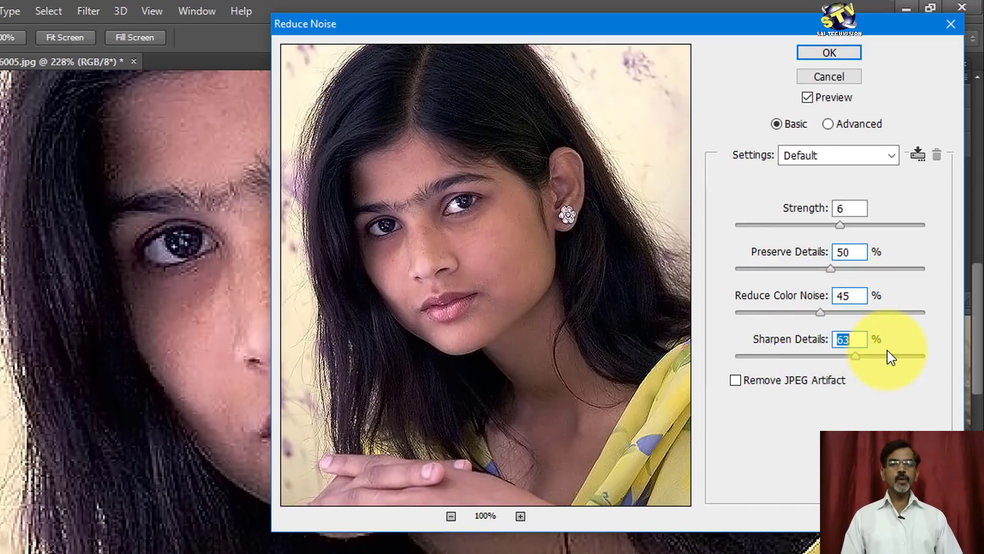
pyautogui.moveTo(855, 355)
pyautogui.mouseDown()
pyautogui.moveTo(738, 357)
pyautogui.moveTo(820, 379)
pyautogui.mouseUp()
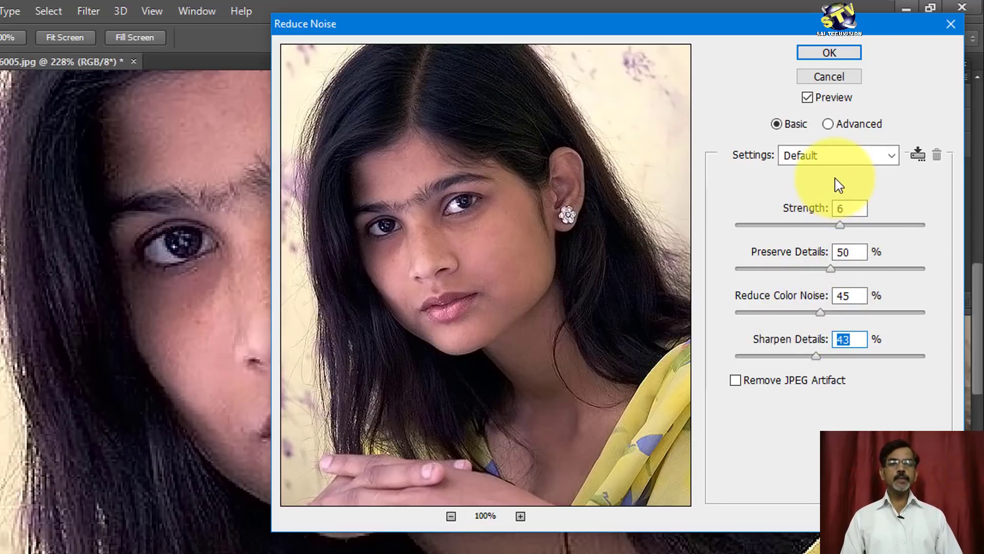
# In Advanced Per Channel options, try Red channel Strength 2, reset it to 0, return to Basic.
pyautogui.click(828, 124)
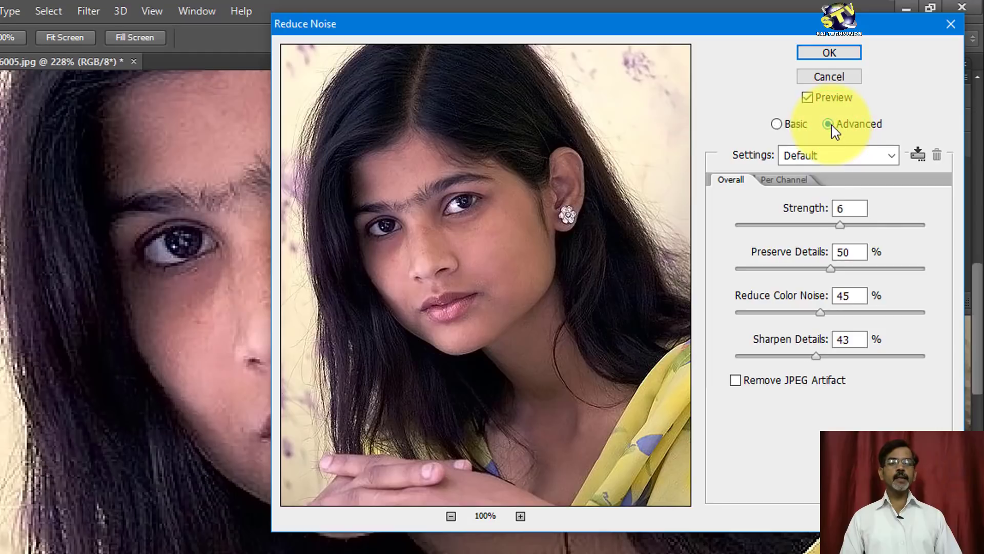
pyautogui.click(790, 181)
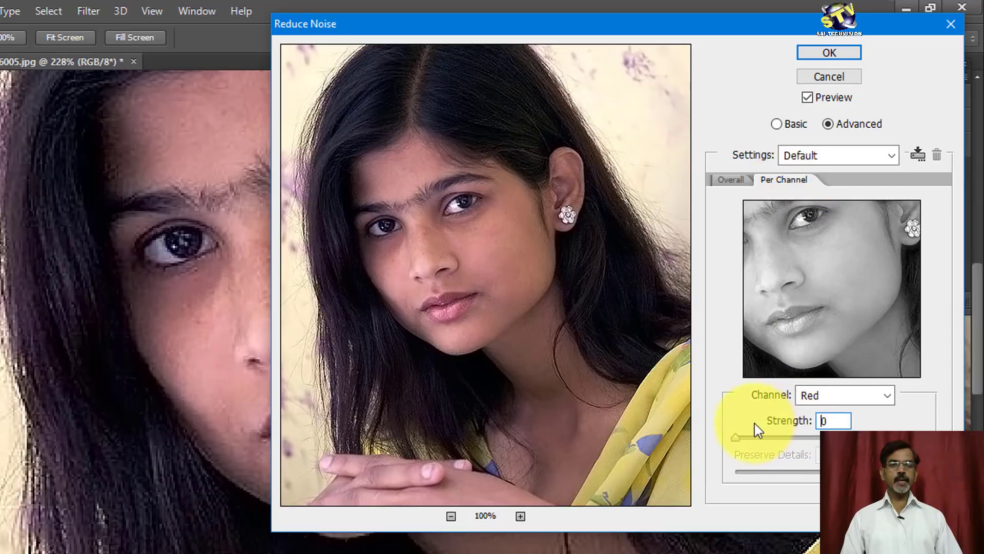
pyautogui.moveTo(736, 437)
pyautogui.mouseDown()
pyautogui.moveTo(770, 438)
pyautogui.moveTo(741, 438)
pyautogui.mouseUp()
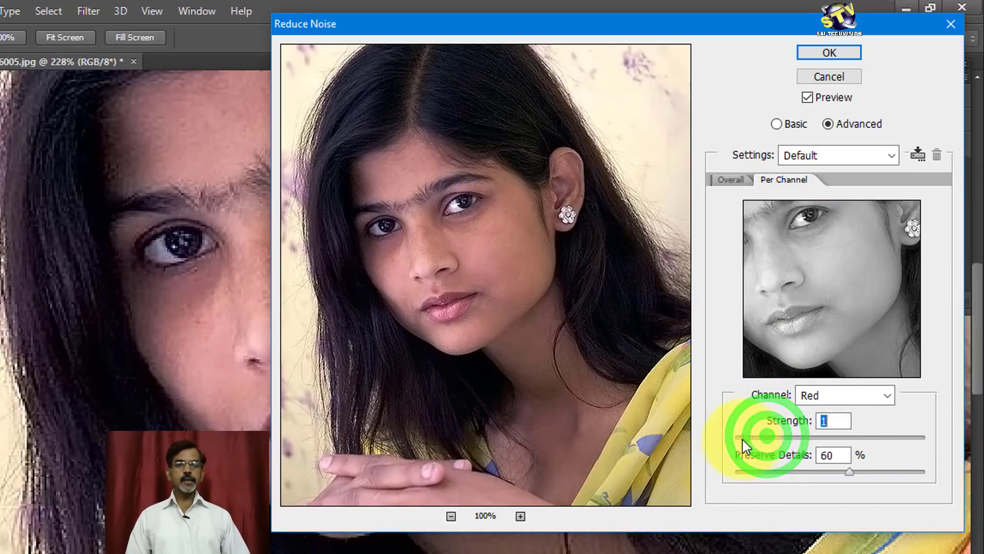
pyautogui.click(886, 395)
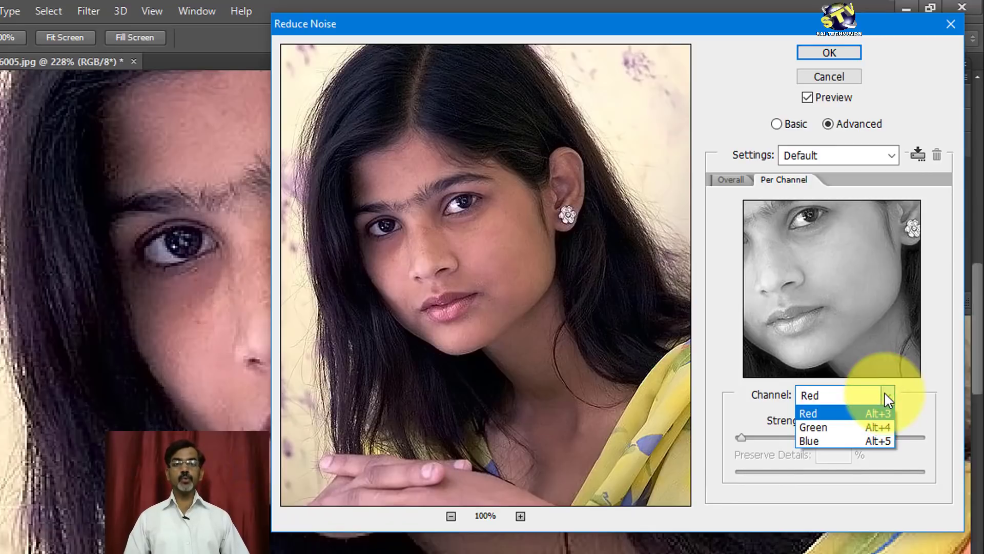
pyautogui.click(714, 365)
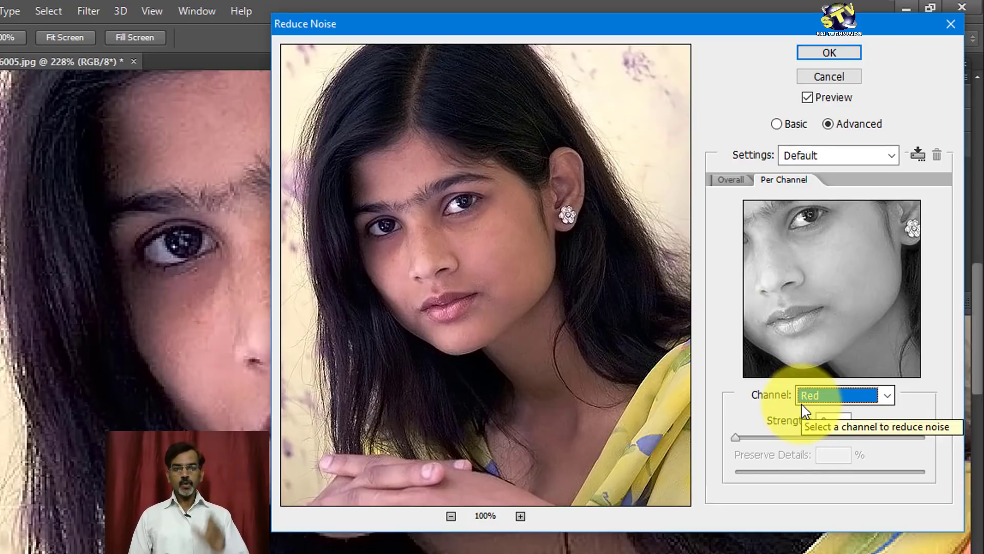
pyautogui.click(883, 402)
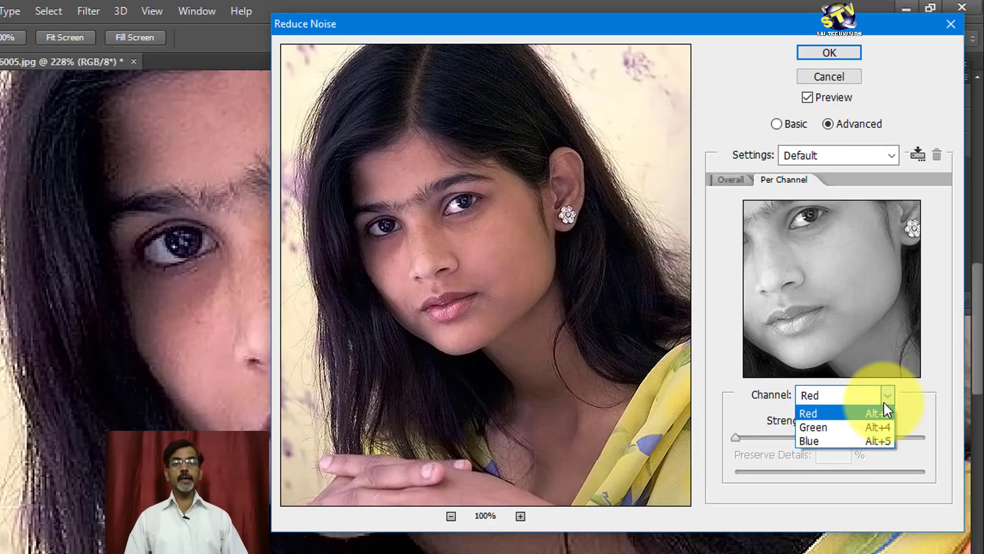
pyautogui.click(781, 124)
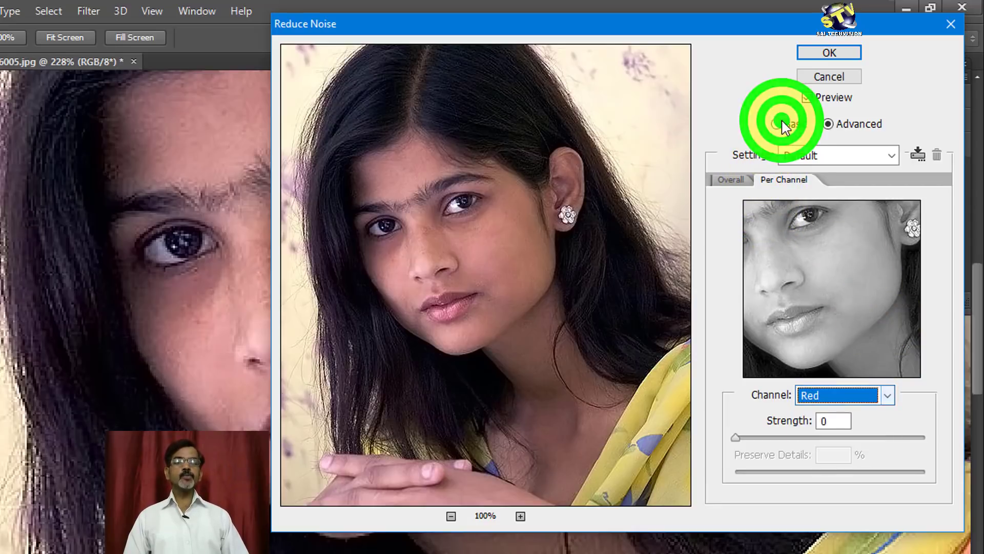
# Apply Reduce Noise to the portrait with Reduce Color Noise set to 74%.
pyautogui.click(780, 125)
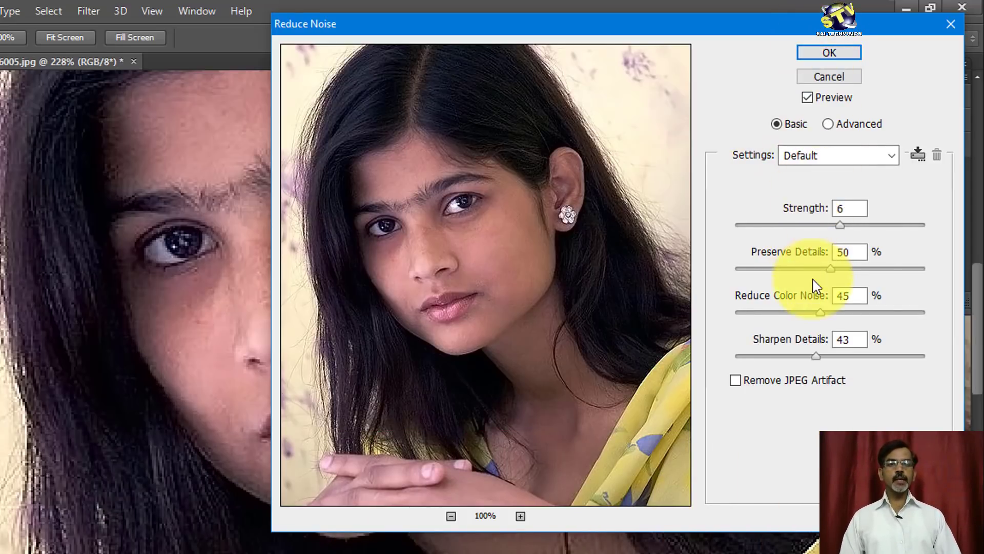
pyautogui.moveTo(821, 312); pyautogui.dragTo(877, 312)
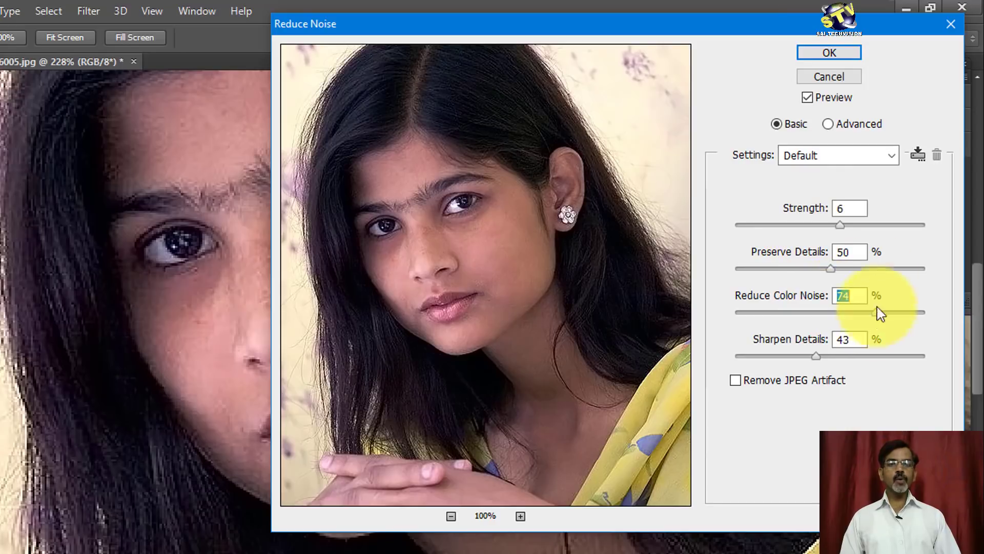
pyautogui.click(812, 58)
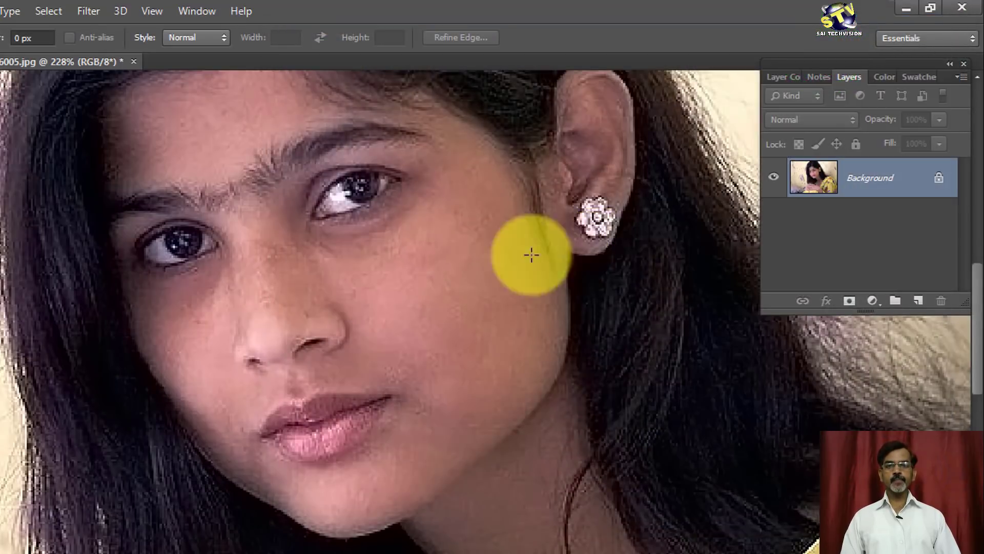
# Zoom out to about 96.8% to view the whole noise-reduced portrait.
pyautogui.scroll(-2, 532, 256)
pyautogui.scroll(-2, 537, 310)
pyautogui.scroll(-2, 477, 310)
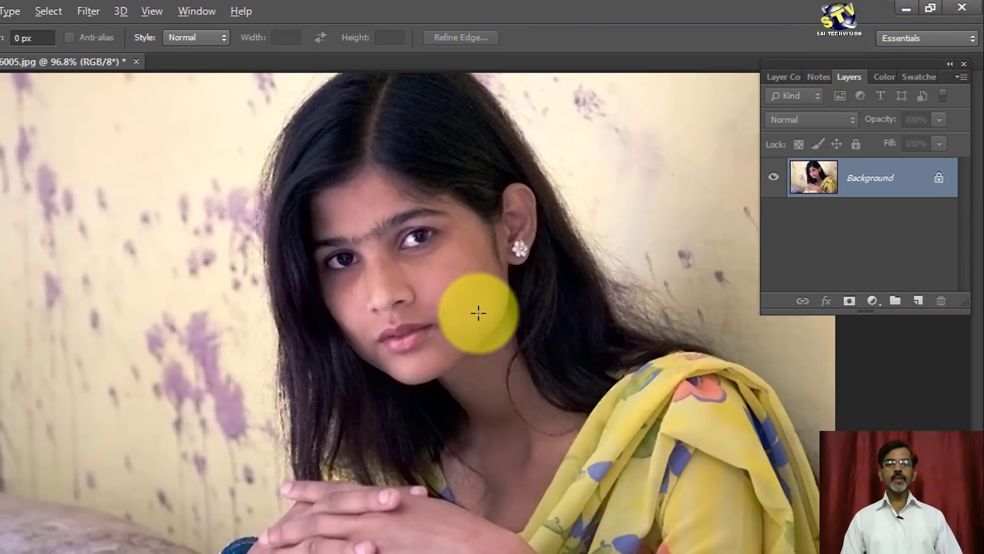